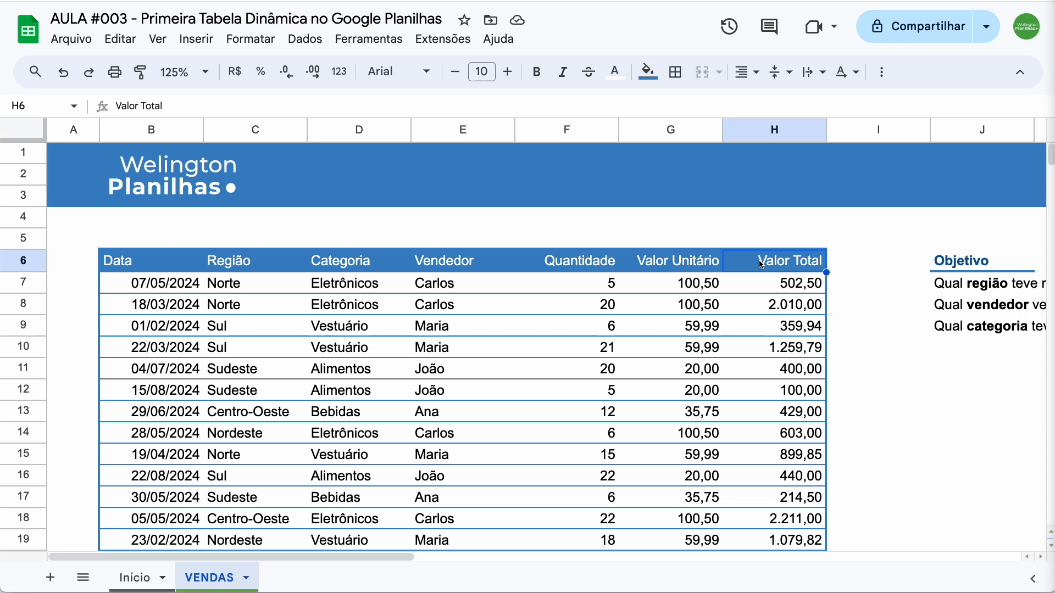
# - Examine the sales records on the VENDAS sheet and the objective questions beside the table
pyautogui.scroll(-13, 761, 265)
pyautogui.scroll(-9, 761, 264)
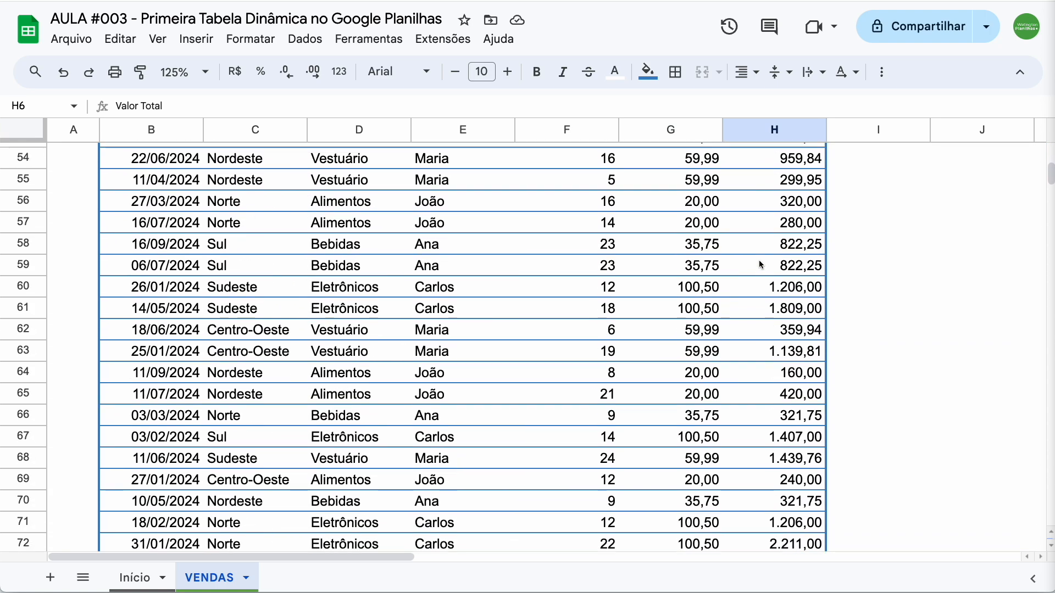
pyautogui.scroll(13, 761, 265)
pyautogui.scroll(9, 761, 265)
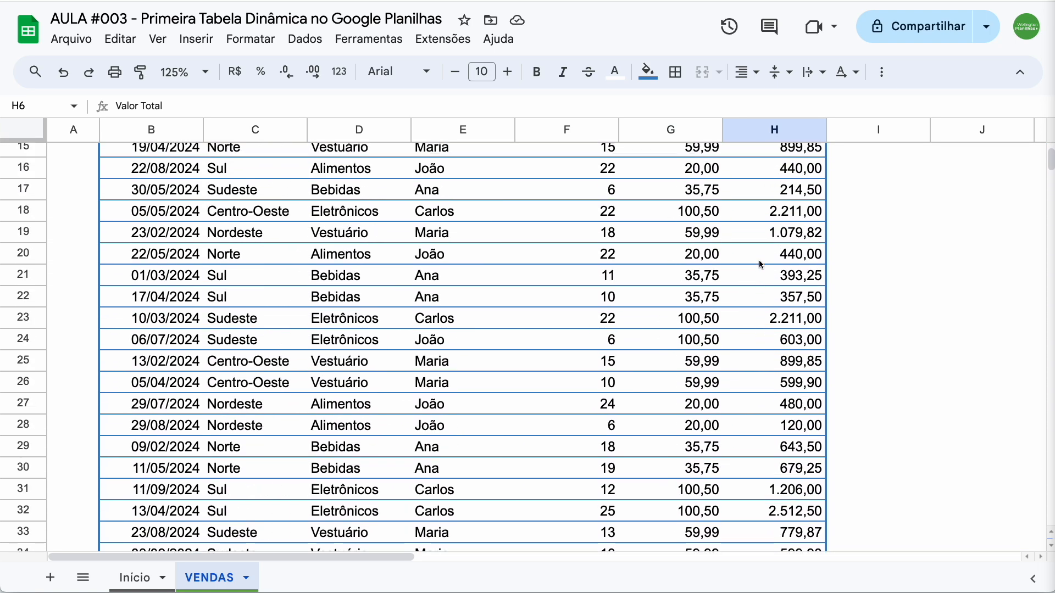
pyautogui.hscroll(6, 761, 265)
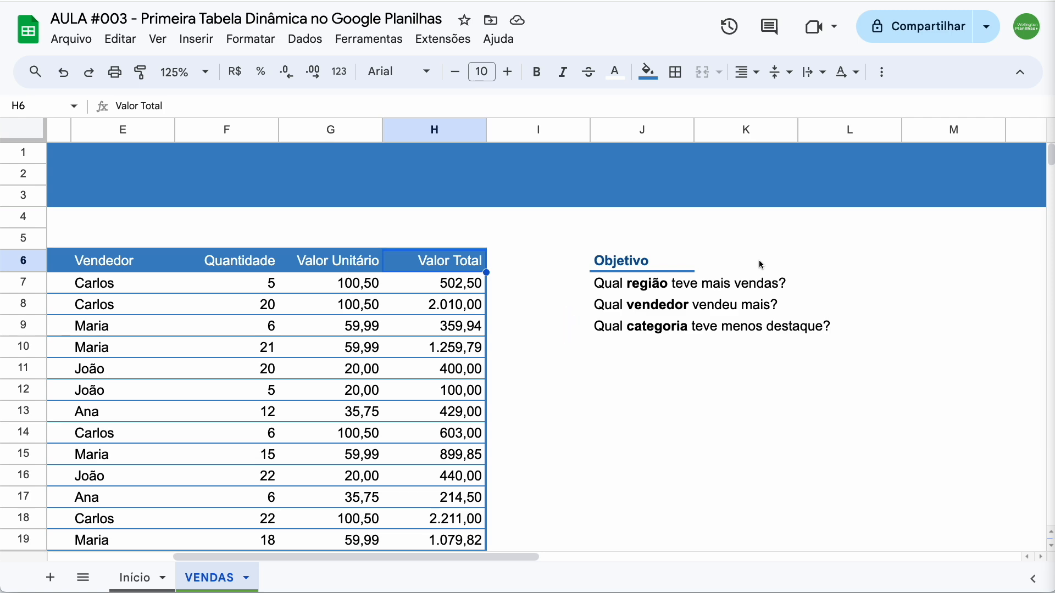
pyautogui.hscroll(-6, 761, 265)
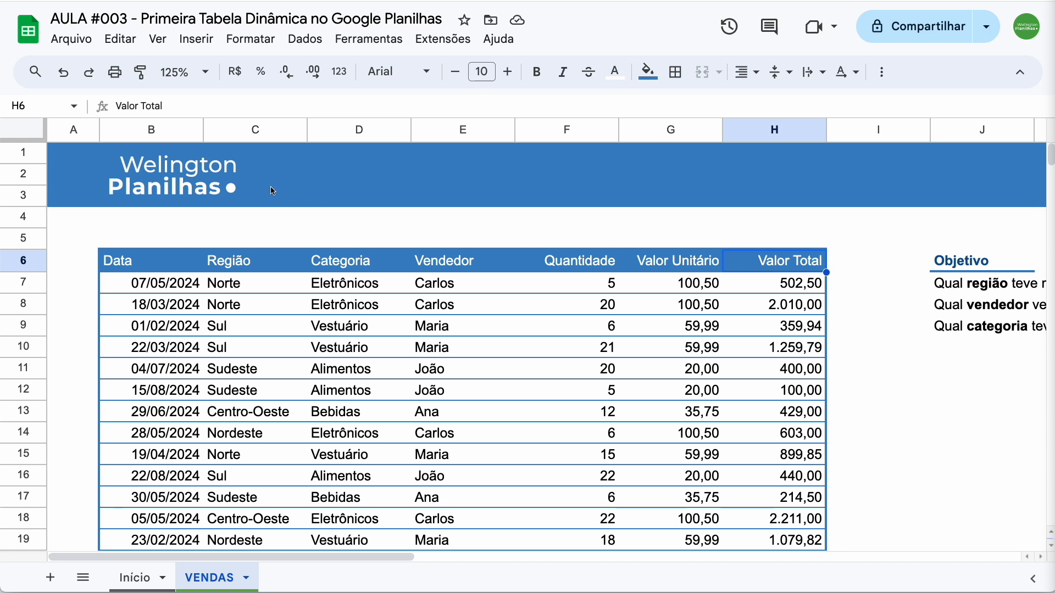
# - Create a pivot table on a new sheet from the sales data range VENDAS!B6:H178
pyautogui.click(150, 260)
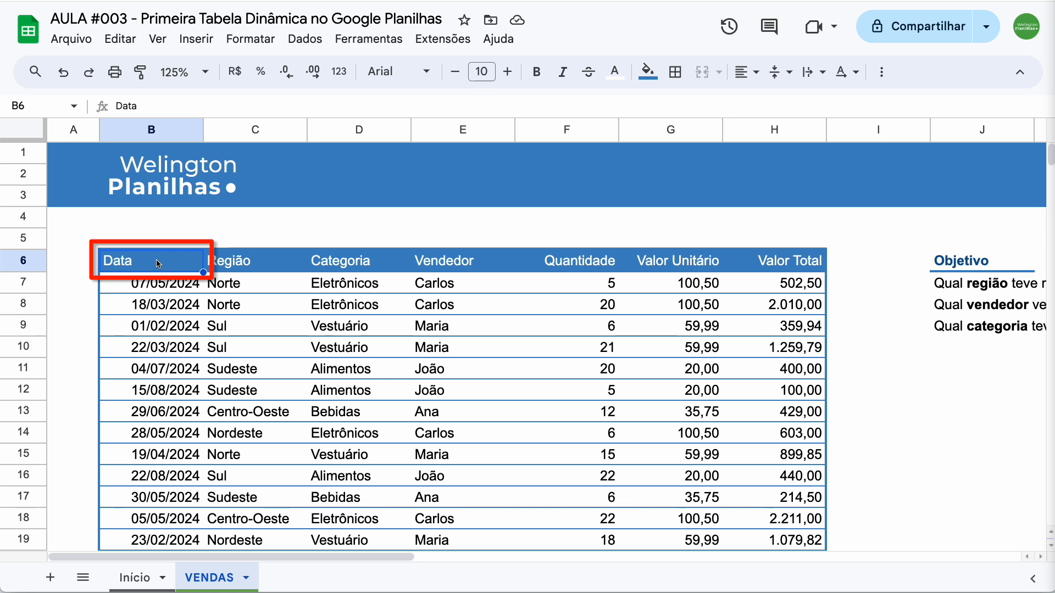
pyautogui.click(194, 41)
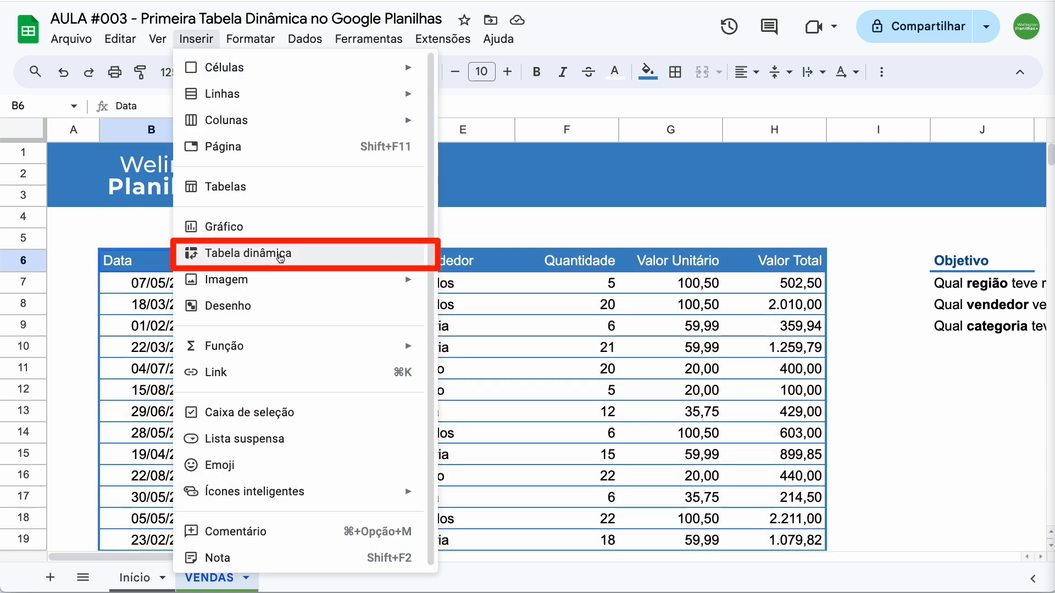
pyautogui.click(308, 258)
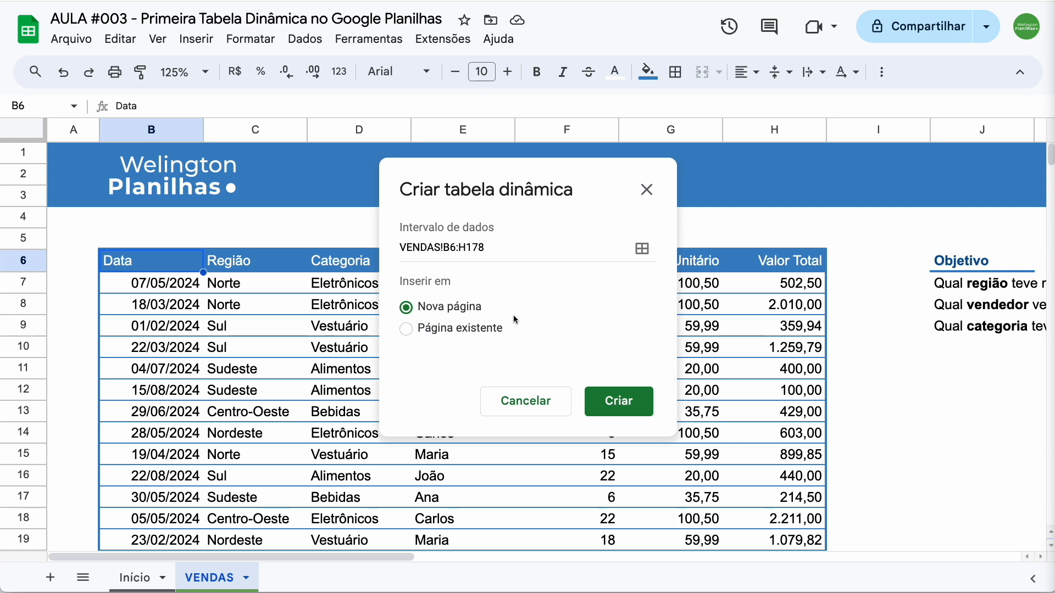
pyautogui.click(603, 403)
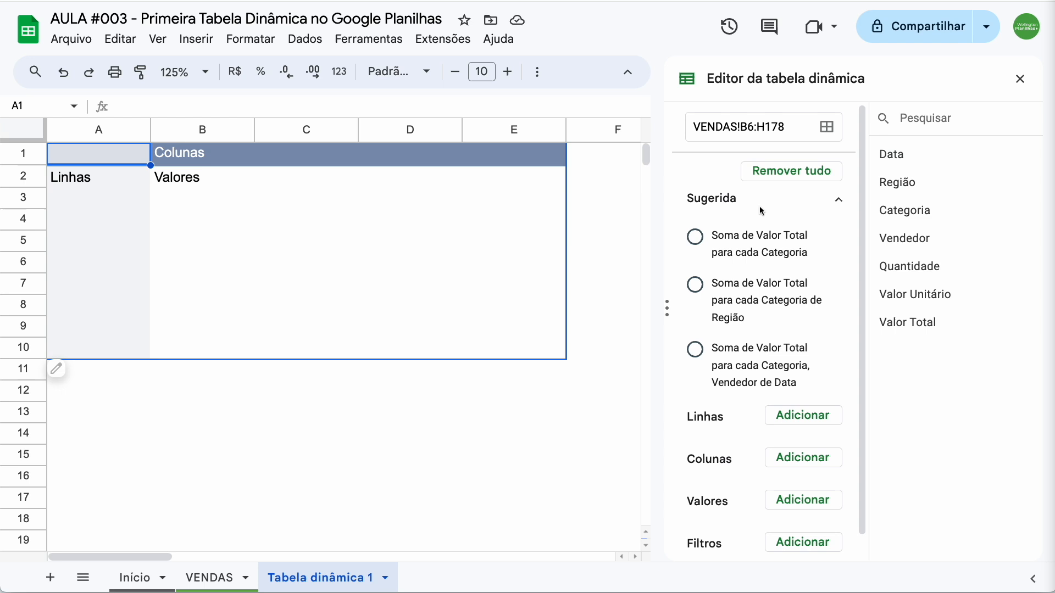
# - Collapse the pivot suggestions and summarize the sum of Quantidade as values with Região as rows
pyautogui.click(839, 200)
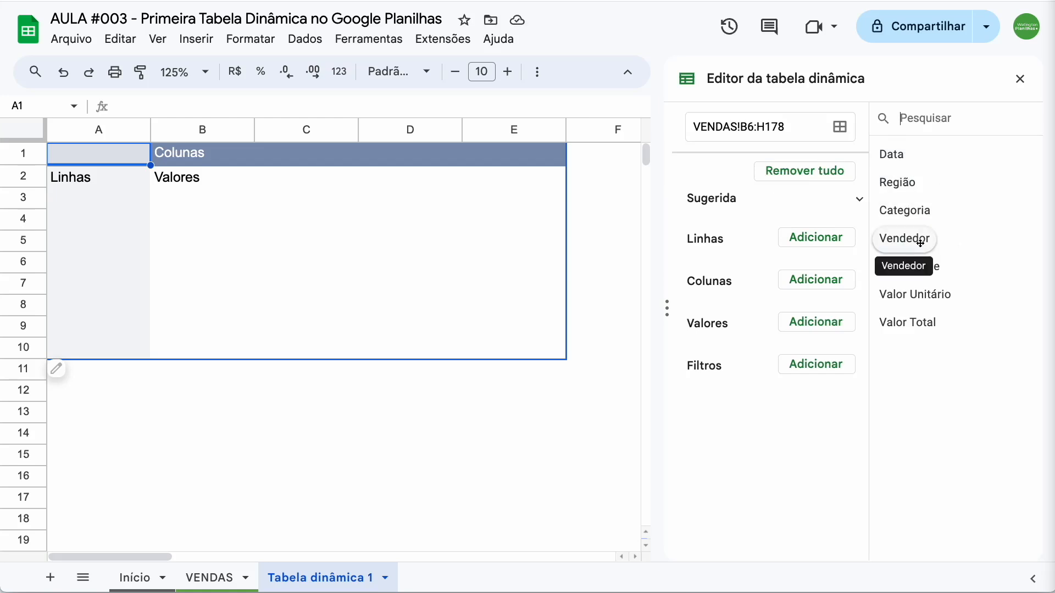
pyautogui.moveTo(914, 267); pyautogui.dragTo(736, 349)
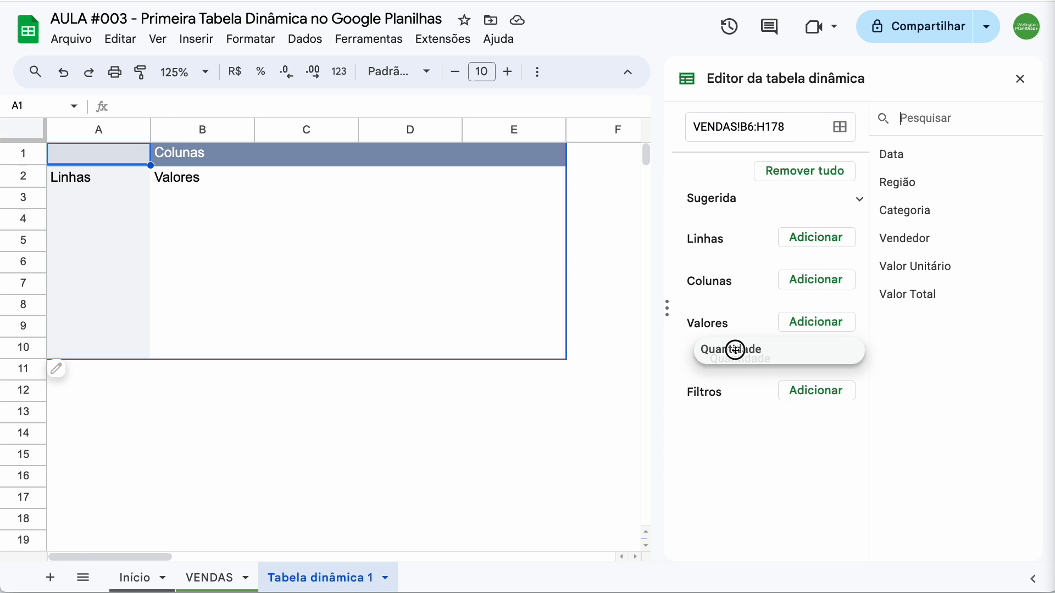
pyautogui.moveTo(735, 350); pyautogui.dragTo(727, 349)
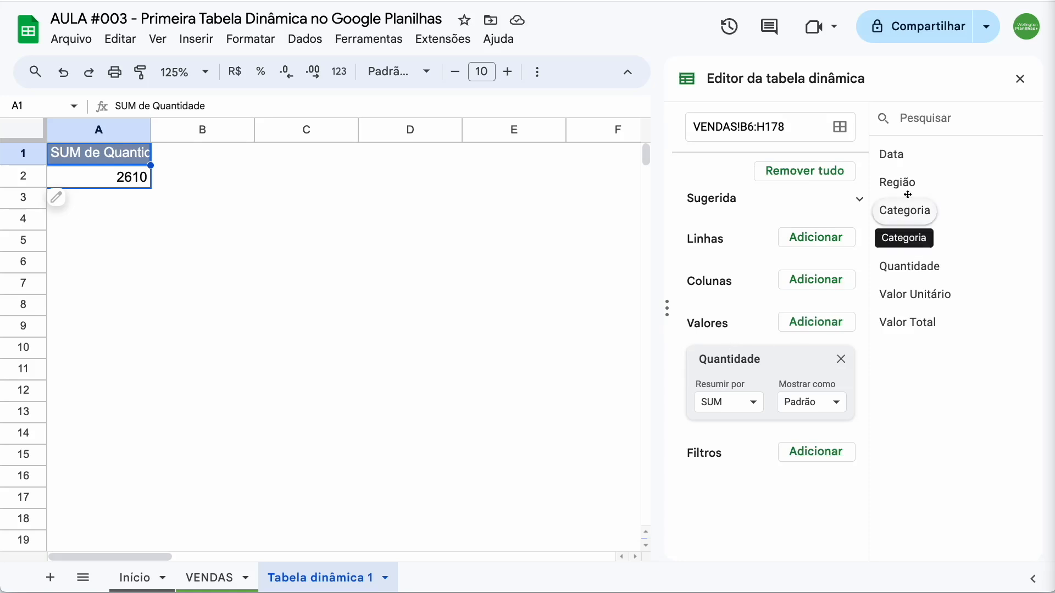
pyautogui.moveTo(907, 177); pyautogui.dragTo(720, 263)
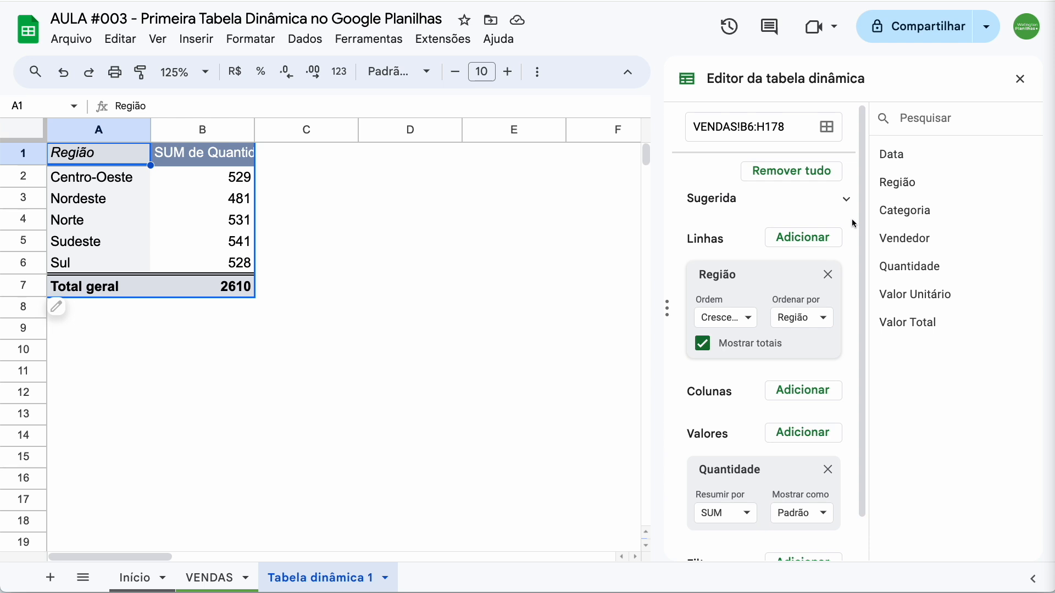
# - Replace Quantidade with the sum of Valor Total in the pivot table's values and close the editor
pyautogui.scroll(-2, 855, 220)
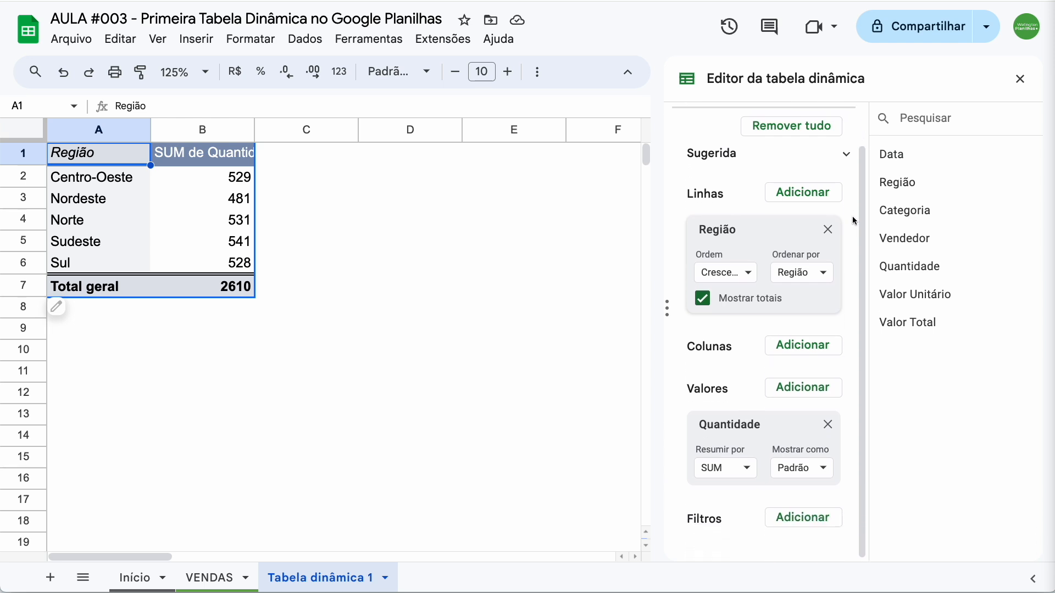
pyautogui.click(827, 426)
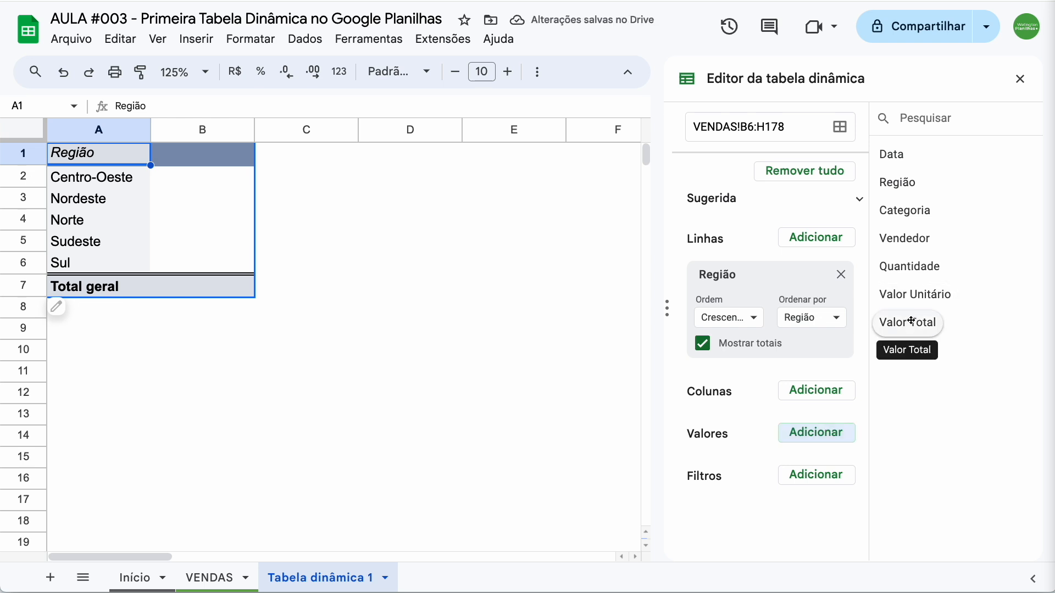
pyautogui.moveTo(908, 323); pyautogui.dragTo(766, 455)
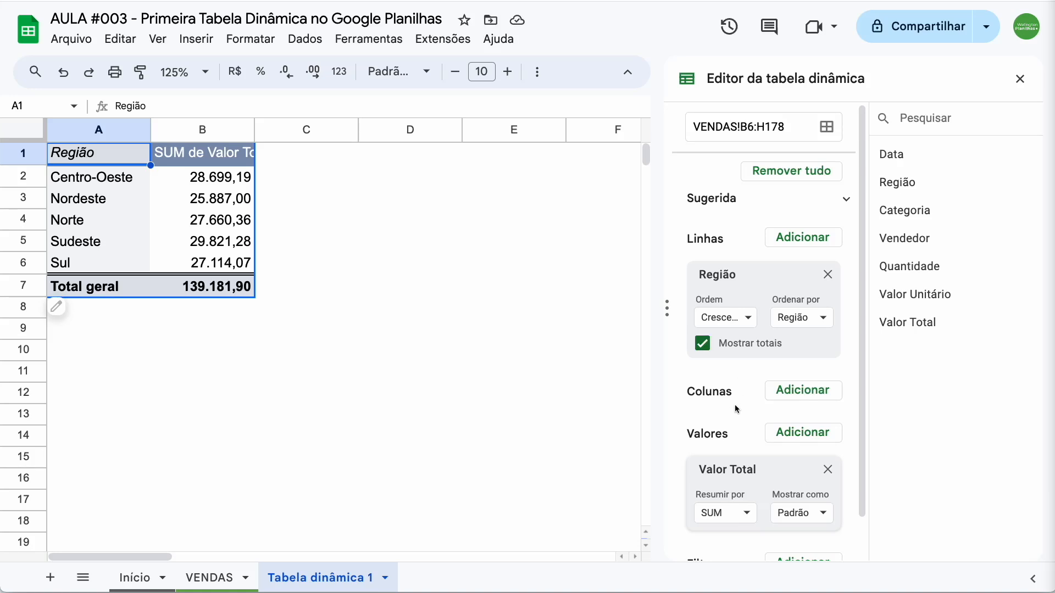
pyautogui.click(1020, 83)
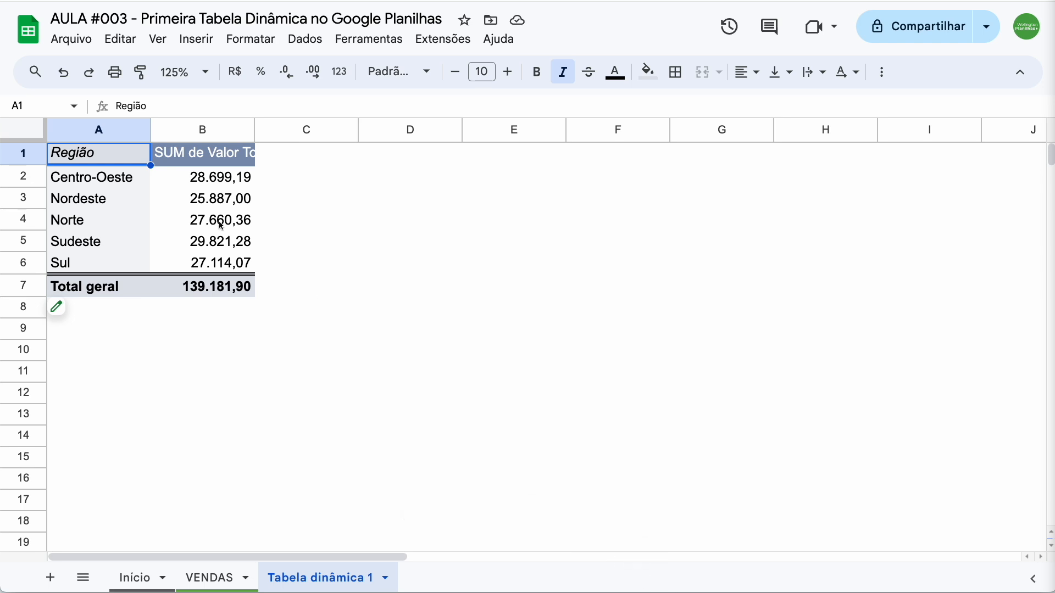
# - Try a reduced pie chart of the regional totals in A2:B6 beside the pivot table and delete it
pyautogui.click(192, 177)
pyautogui.click(199, 225)
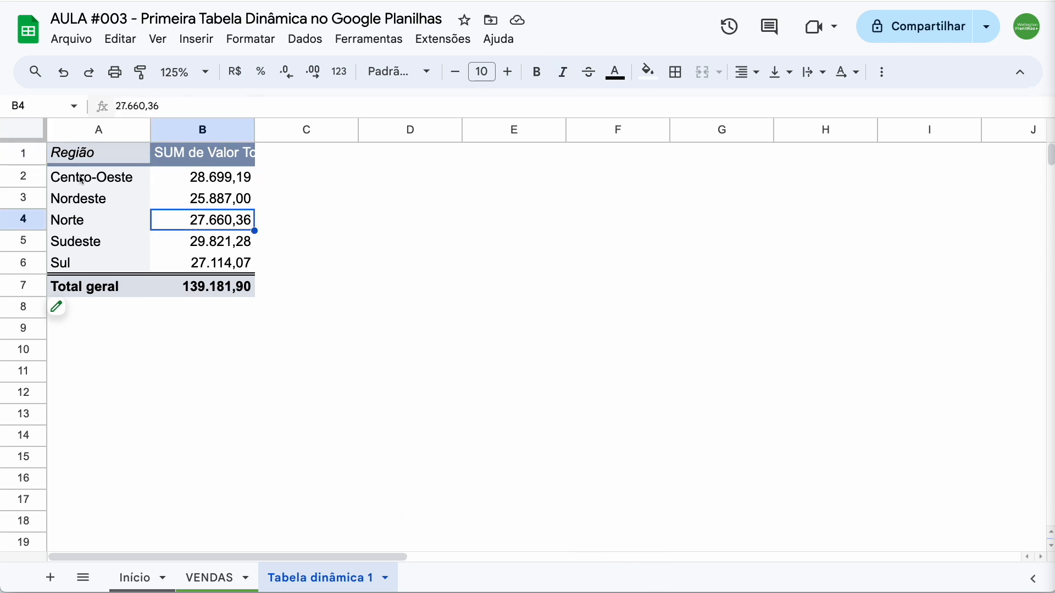
pyautogui.moveTo(82, 180); pyautogui.dragTo(204, 267)
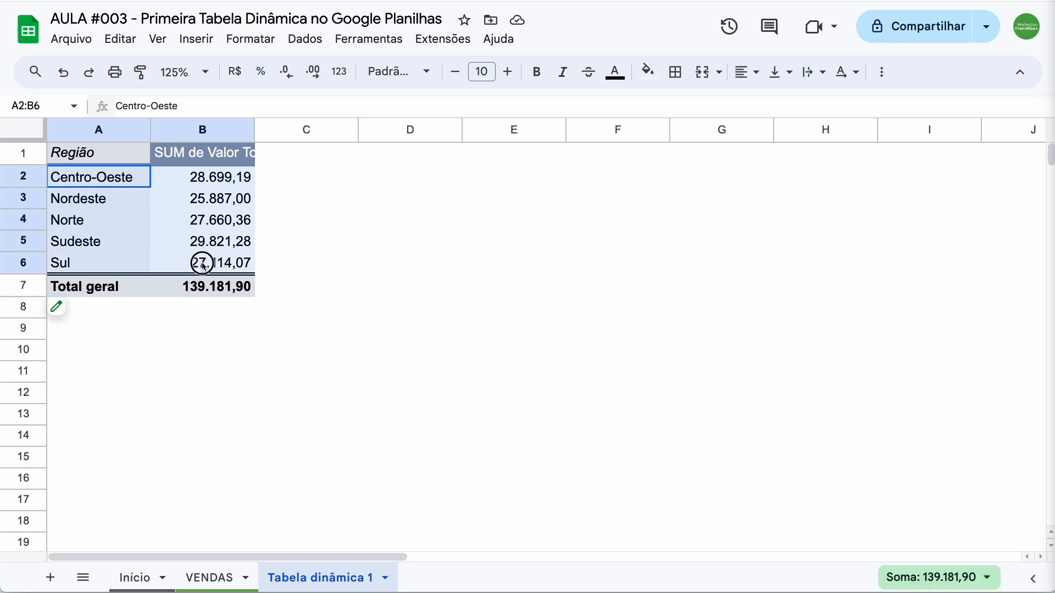
pyautogui.click(882, 77)
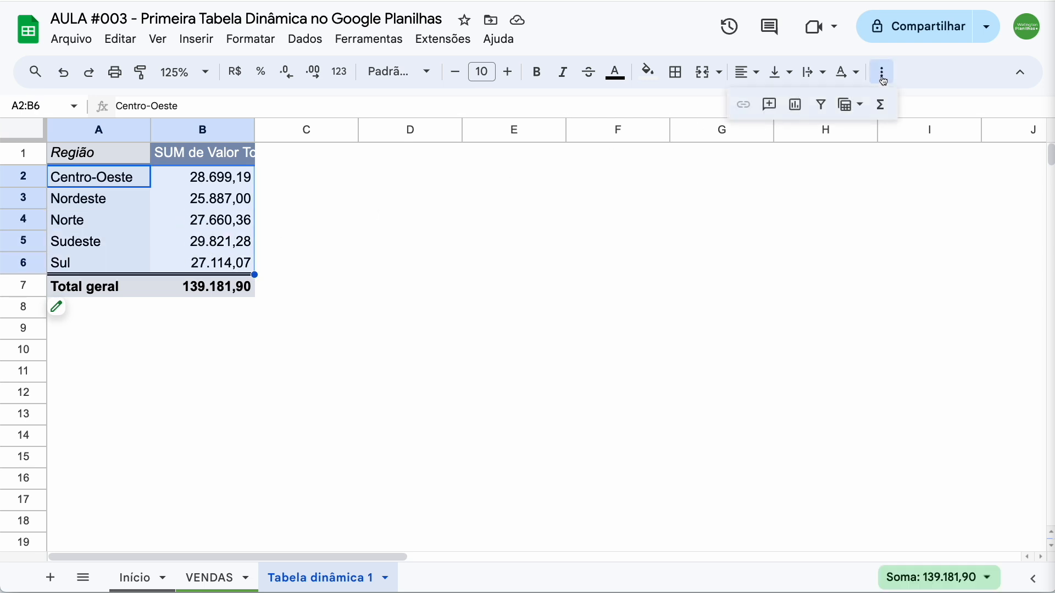
pyautogui.click(802, 115)
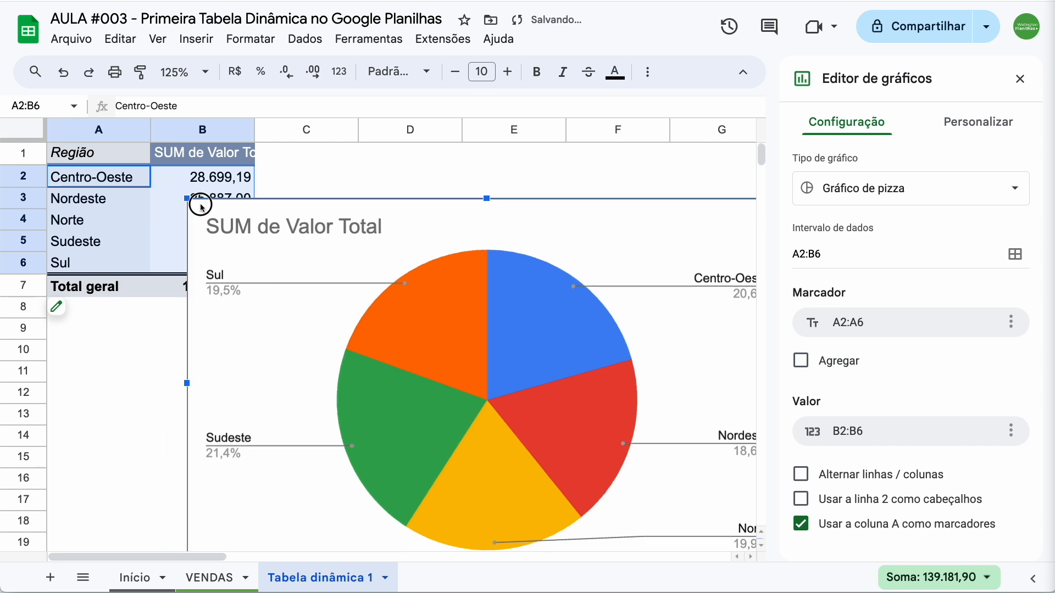
pyautogui.moveTo(201, 207); pyautogui.dragTo(414, 338)
pyautogui.moveTo(488, 365); pyautogui.dragTo(380, 208)
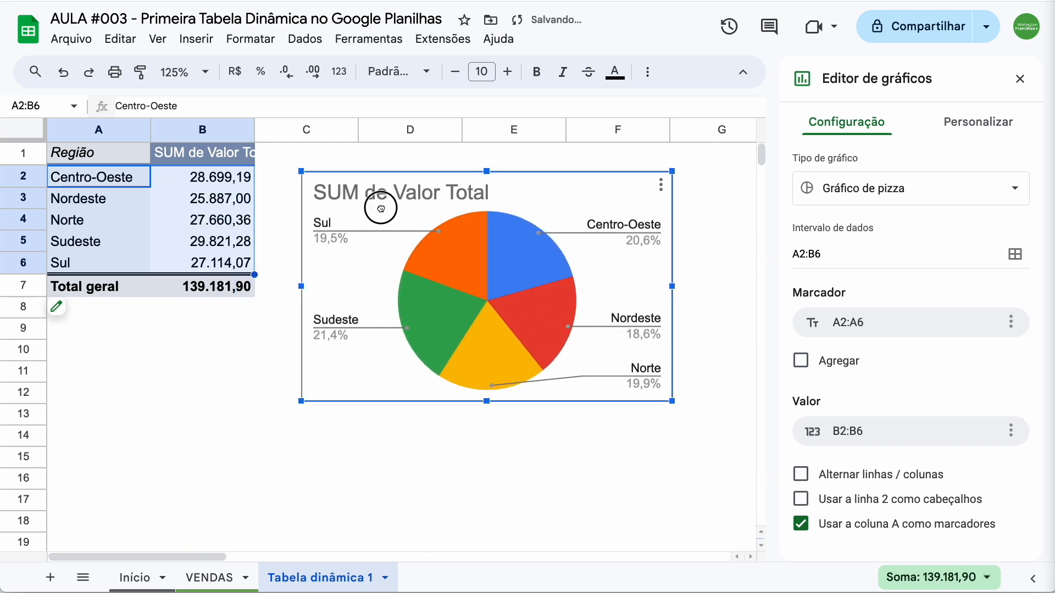
pyautogui.press('Delete')
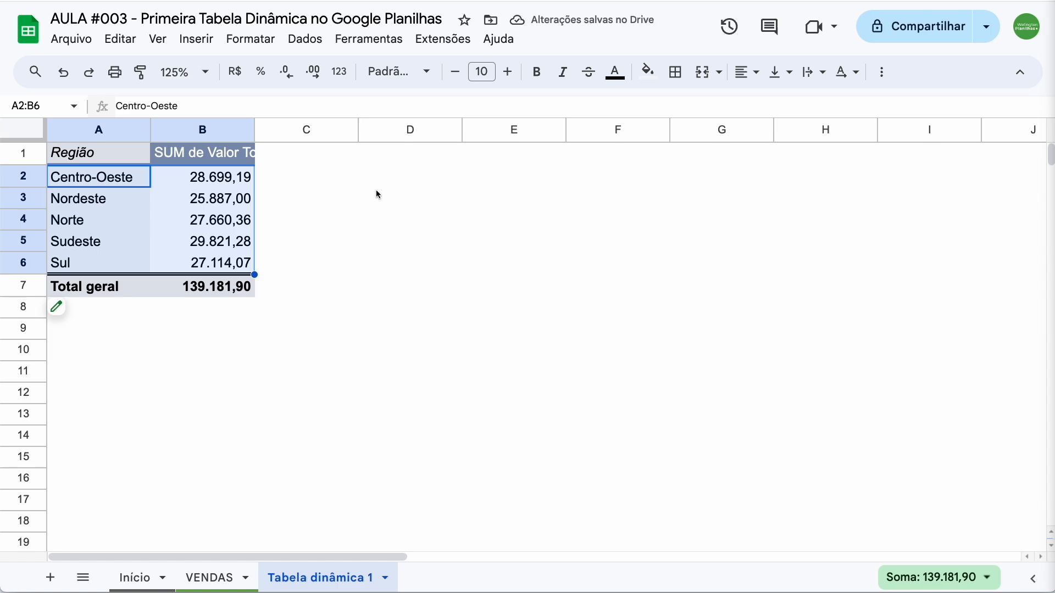
pyautogui.click(384, 186)
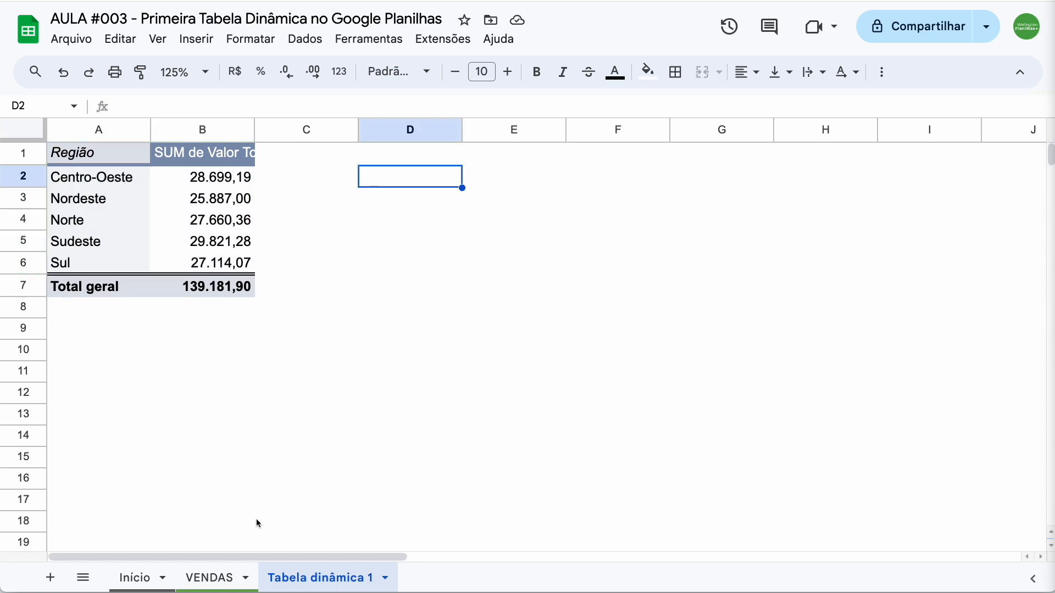
# - Copy the three objective questions from J7:J9 on the VENDAS sheet to B10:B12 below the pivot table
pyautogui.click(219, 577)
pyautogui.moveTo(960, 285); pyautogui.dragTo(953, 328)
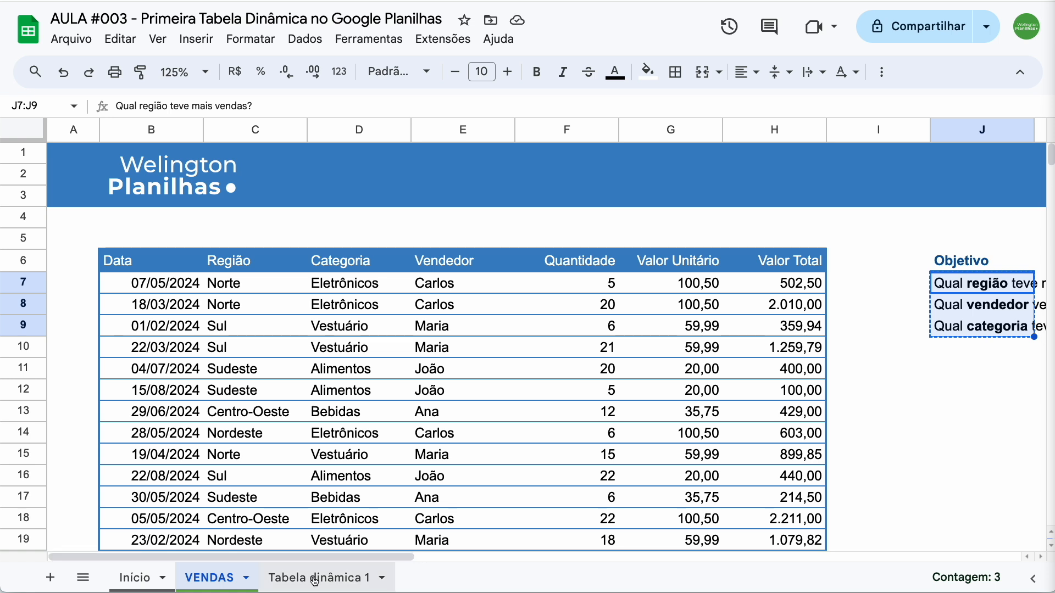
pyautogui.click(357, 577)
pyautogui.click(196, 355)
pyautogui.write('Qual região teve mais vendas? Qual vendedor vendeu mais? Qual categoria teve menos destaque?')
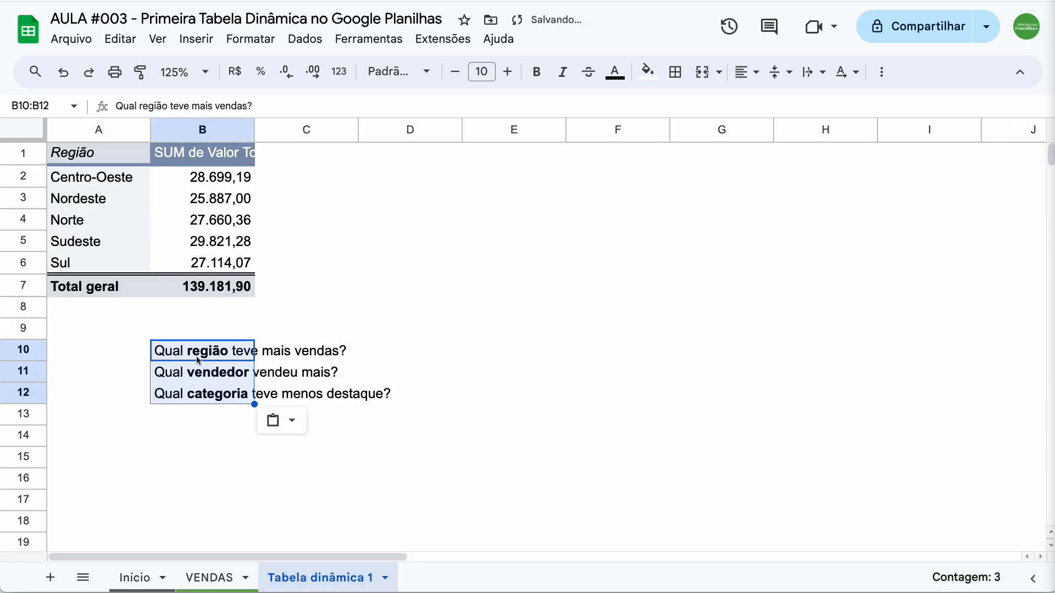
pyautogui.click(481, 350)
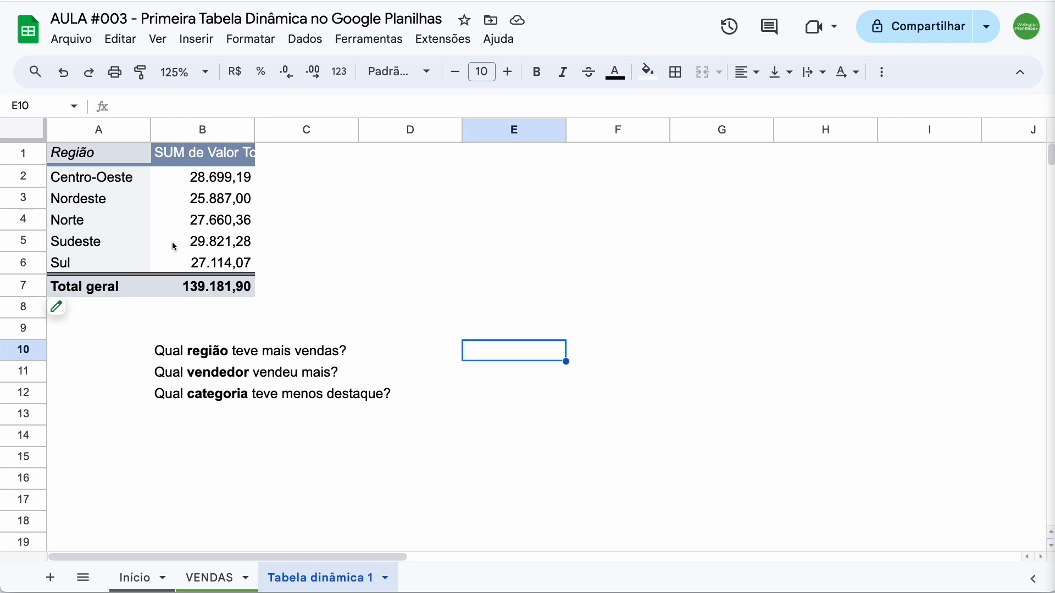
# - Sort the pivot table's Região rows by SUM de Valor Total in descending order and close the editor
pyautogui.moveTo(83, 324)
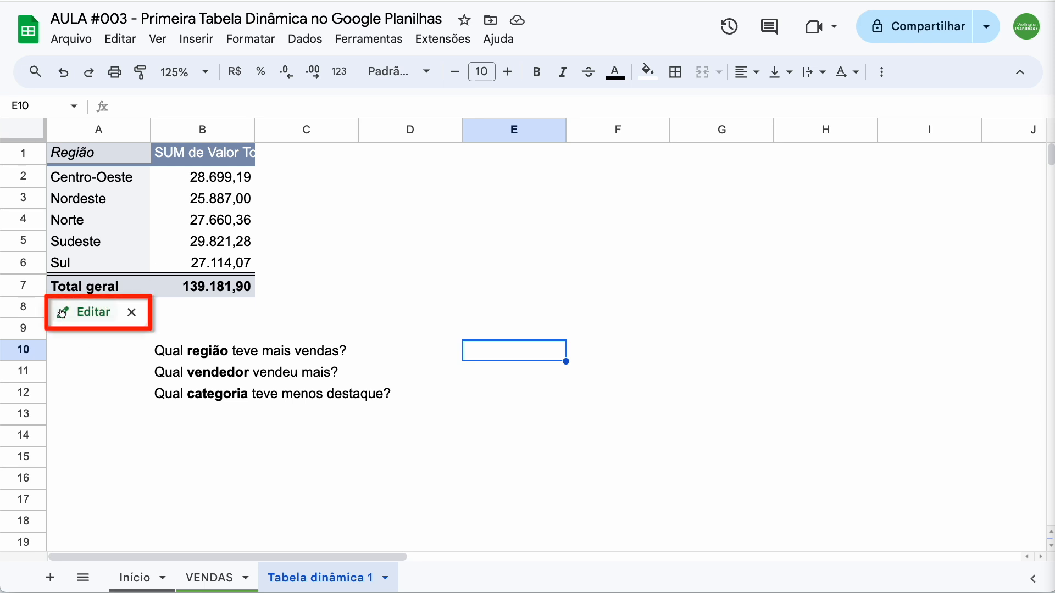
pyautogui.click(78, 313)
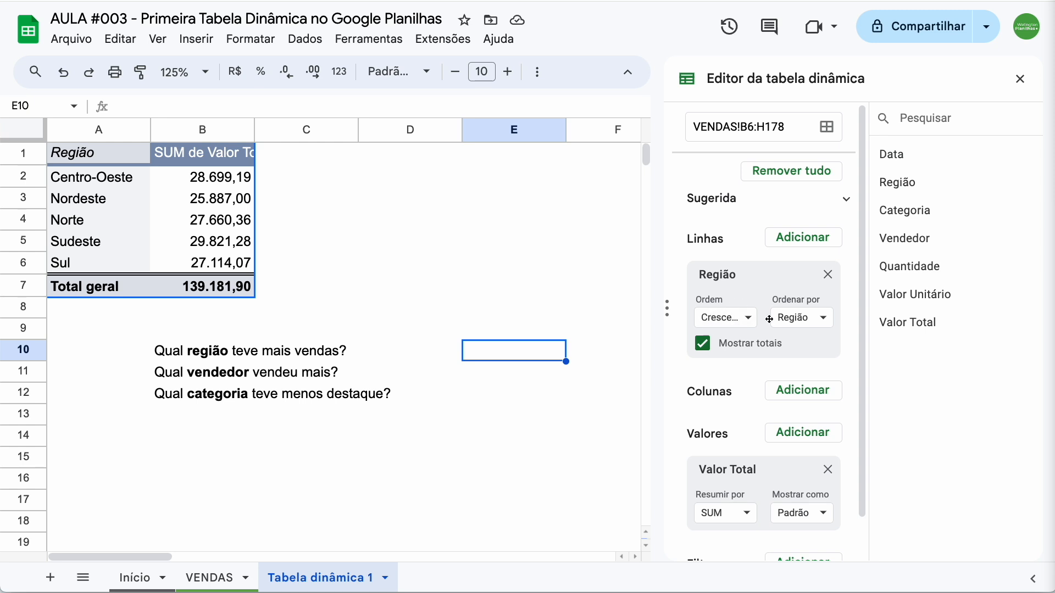
pyautogui.click(803, 317)
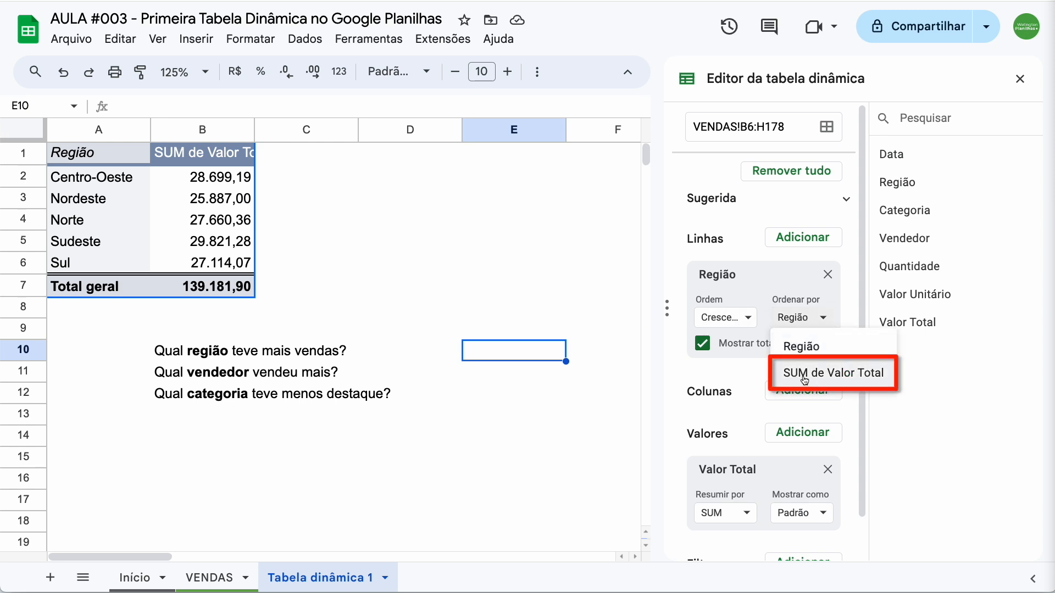
pyautogui.click(811, 373)
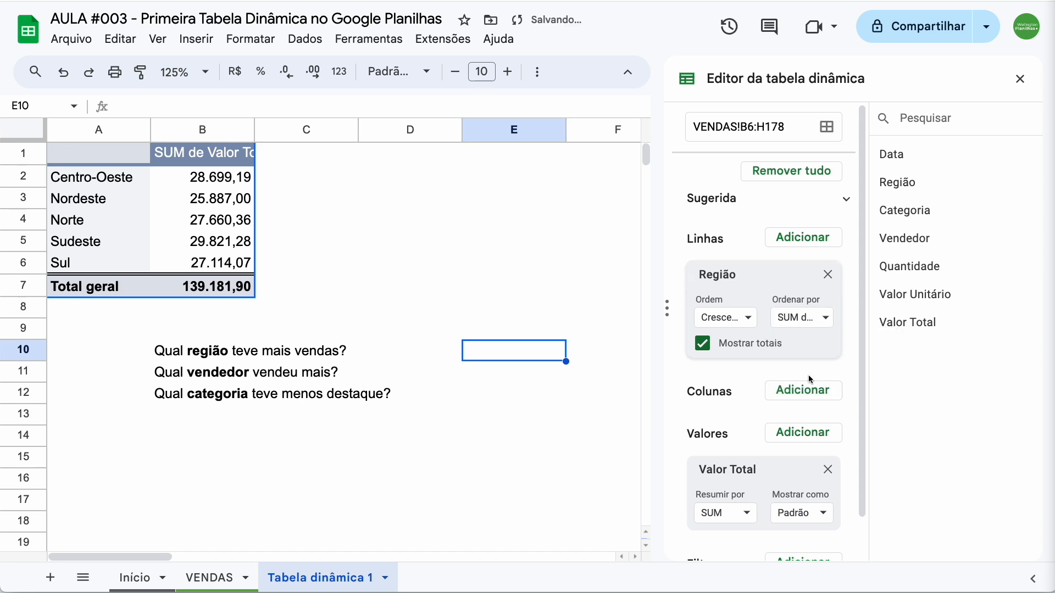
pyautogui.click(731, 324)
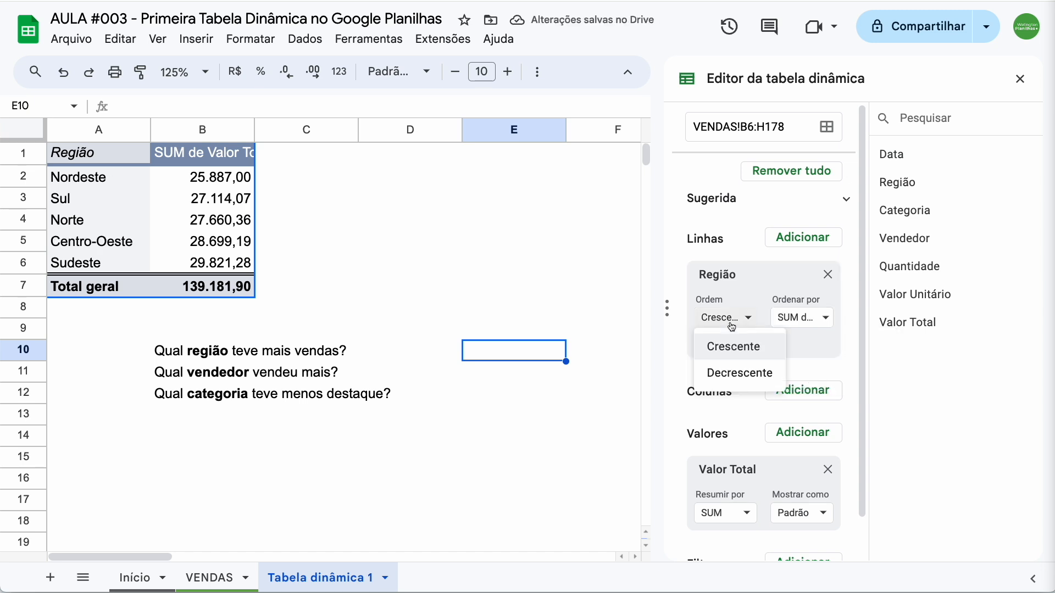
pyautogui.click(728, 377)
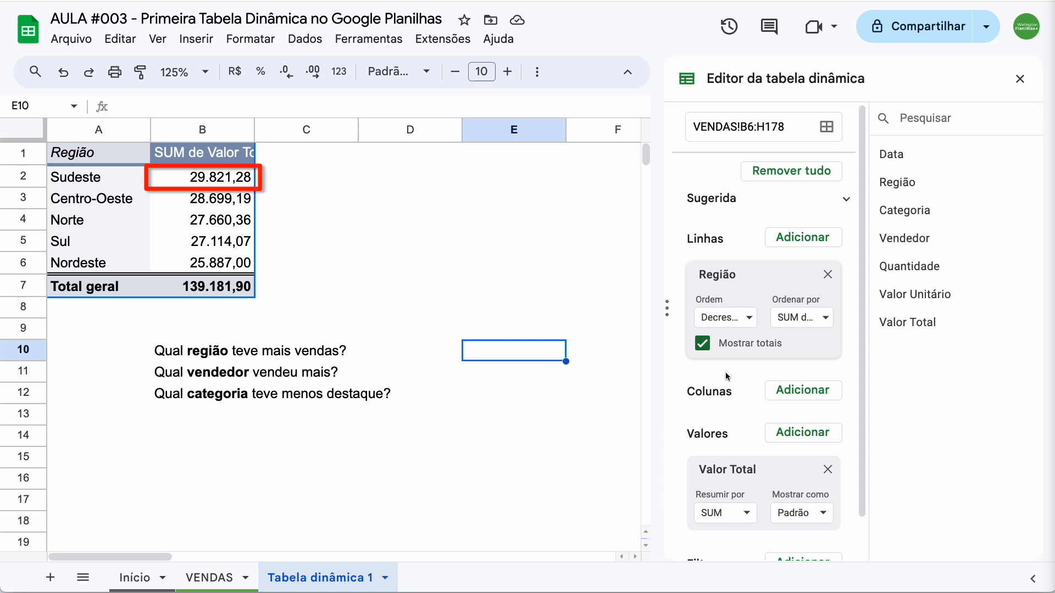
pyautogui.click(1019, 79)
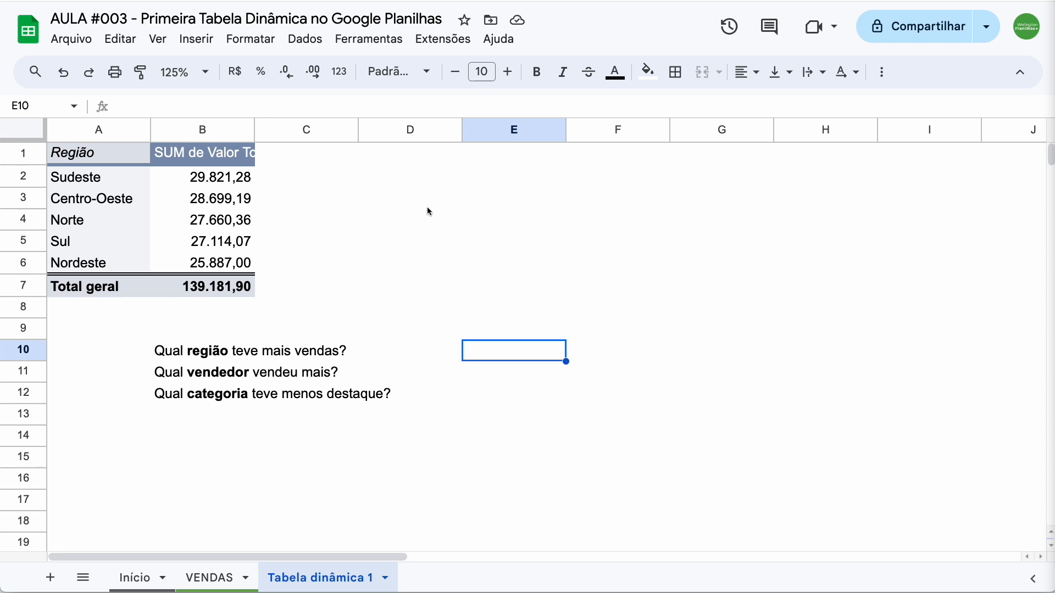
# - Copy the Região pivot table in A1:B7 to D1 on the same sheet
pyautogui.moveTo(108, 151); pyautogui.dragTo(221, 287)
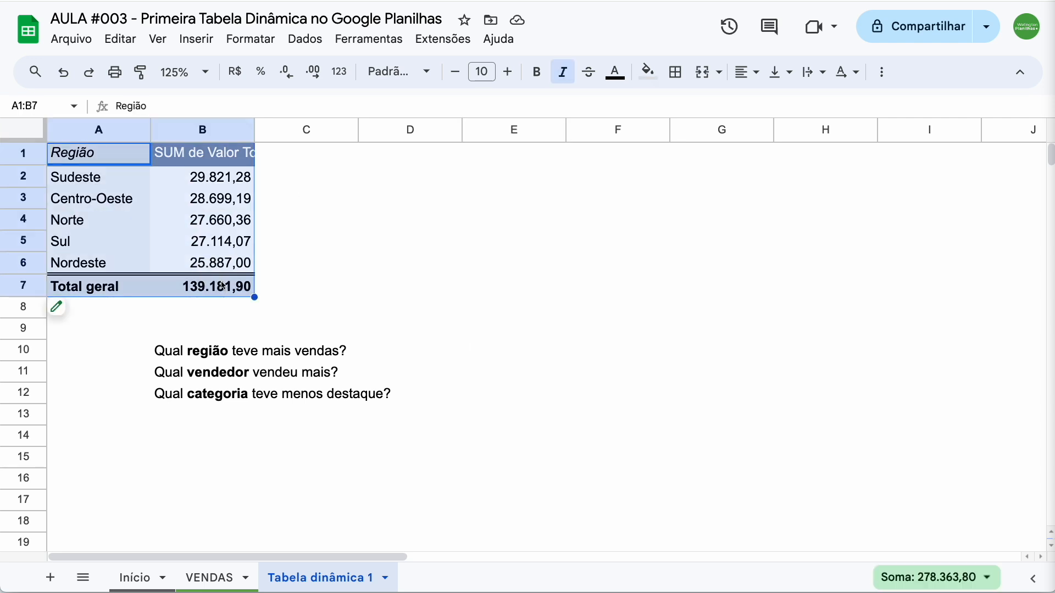
pyautogui.hotkey('ctrl', 'c')
pyautogui.click(414, 158)
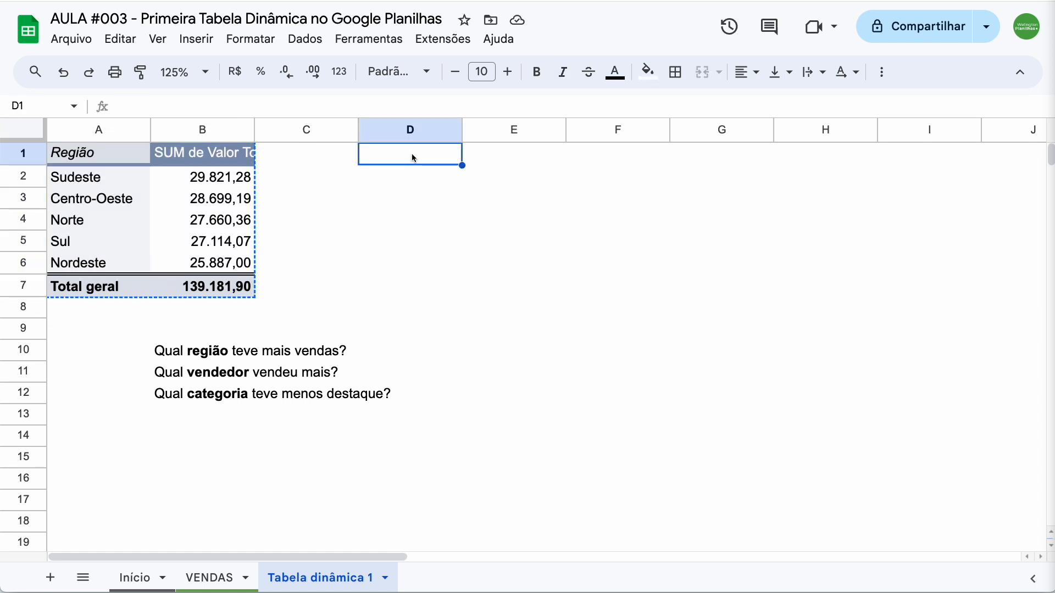
pyautogui.hotkey('ctrl', 'v')
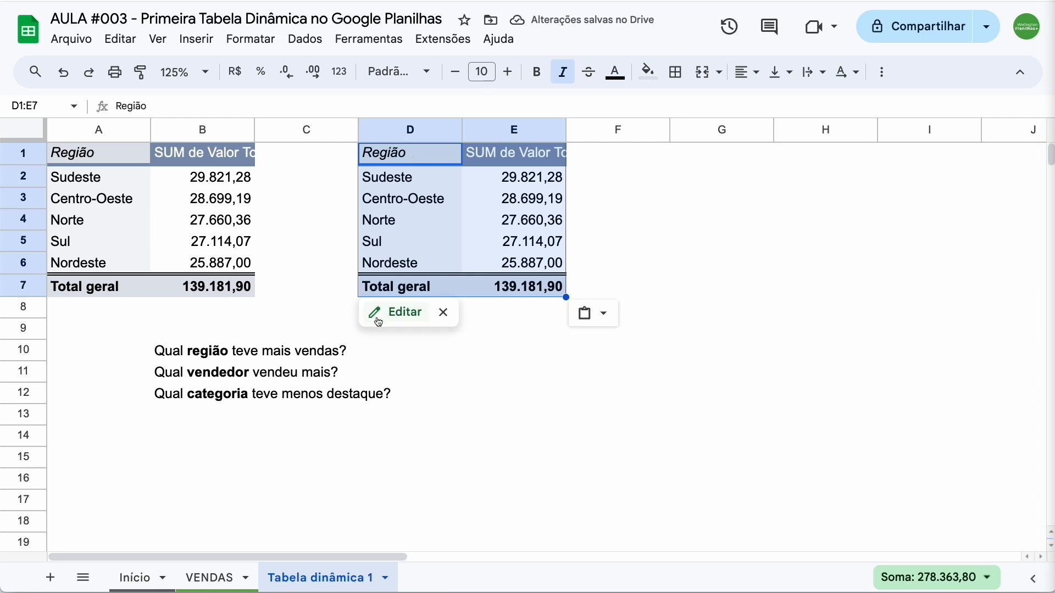
# - Replace Região with Vendedor in the rows of the pivot table at D1
pyautogui.click(391, 313)
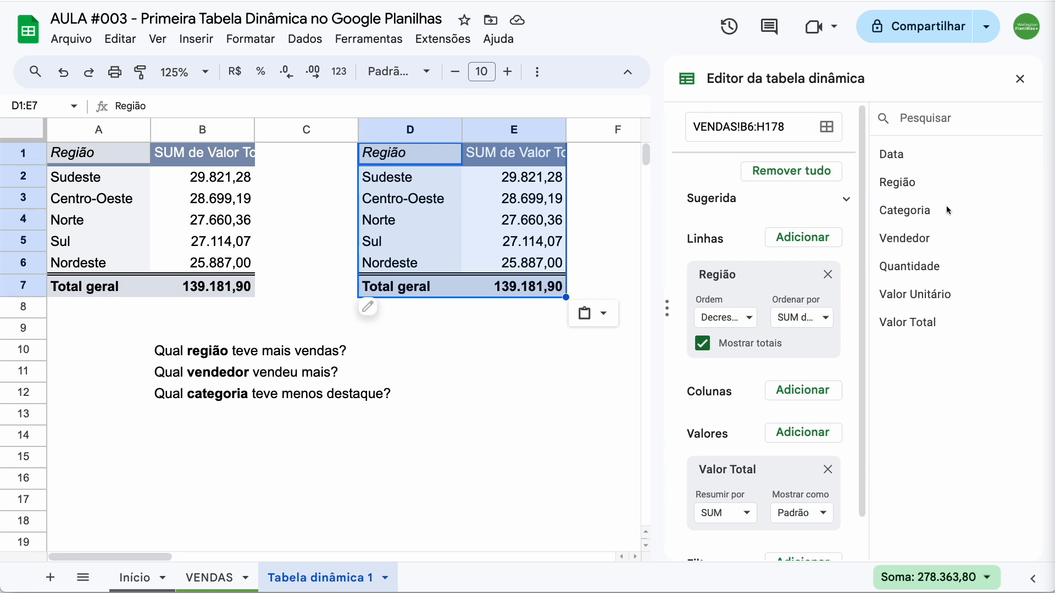
pyautogui.click(828, 277)
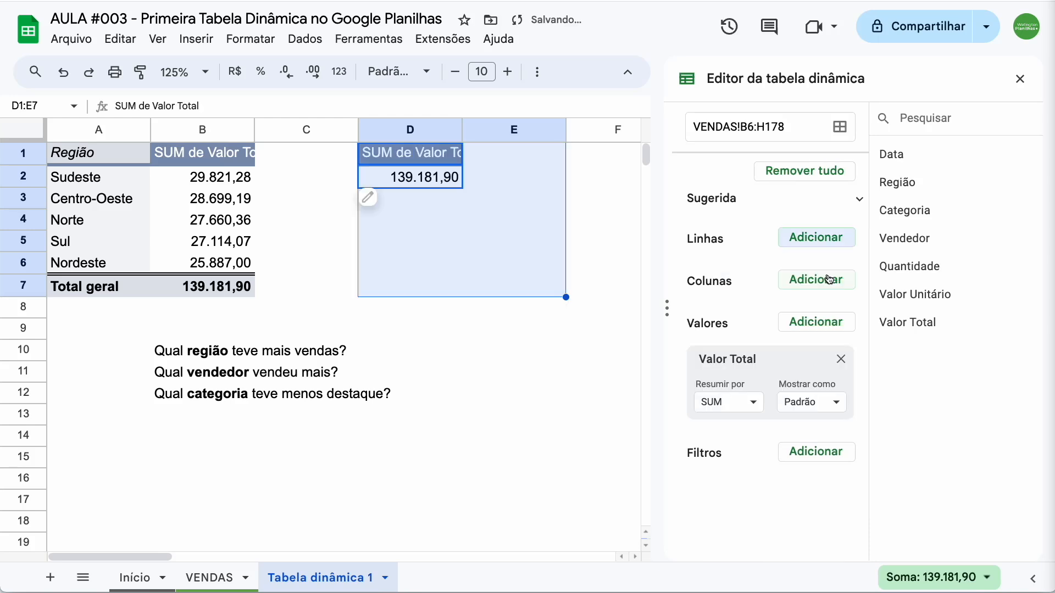
pyautogui.moveTo(912, 241); pyautogui.dragTo(766, 261)
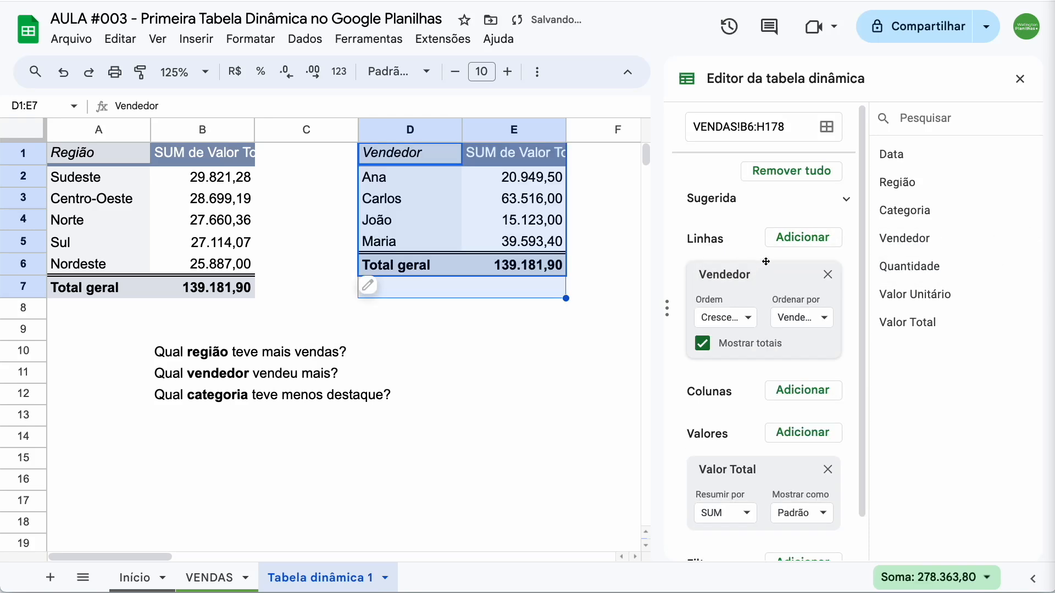
# - Sort the Vendedor rows by SUM de Valor Total in descending order and close the pivot table editor
pyautogui.scroll(-2, 766, 262)
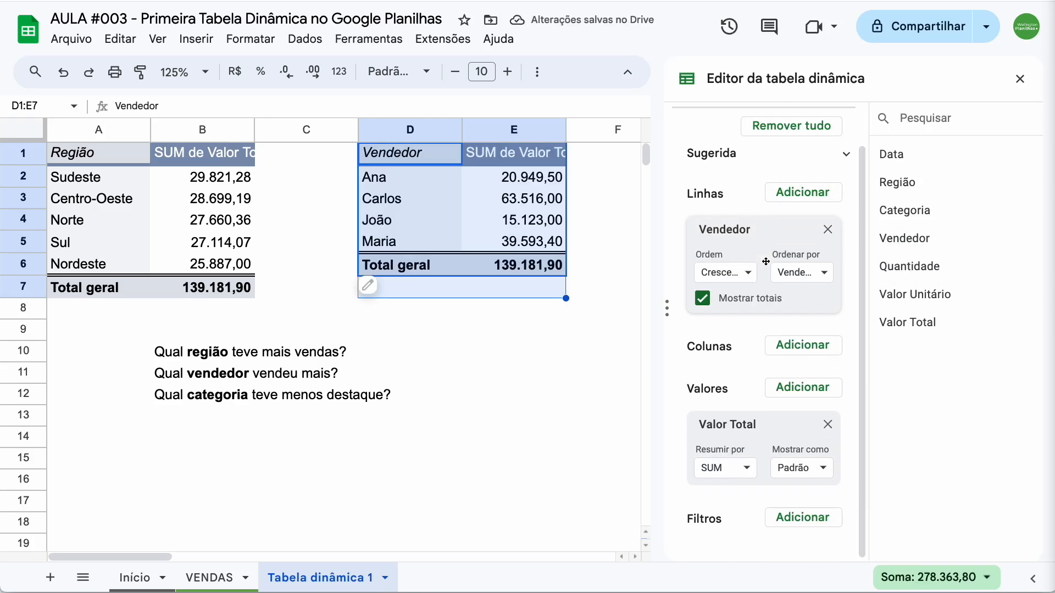
pyautogui.click(802, 276)
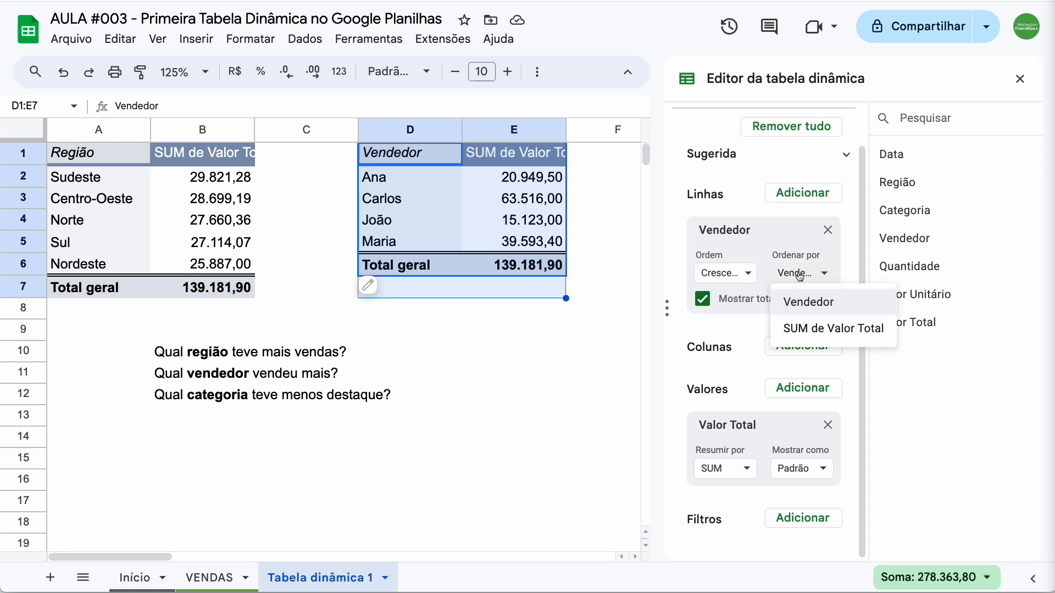
pyautogui.click(819, 330)
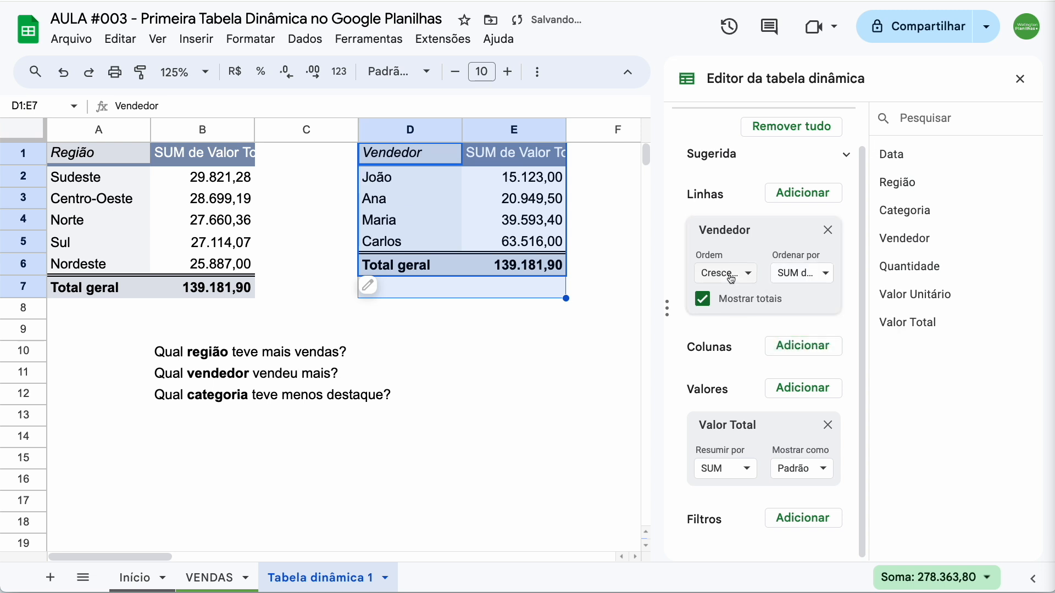
pyautogui.click(732, 278)
pyautogui.click(736, 328)
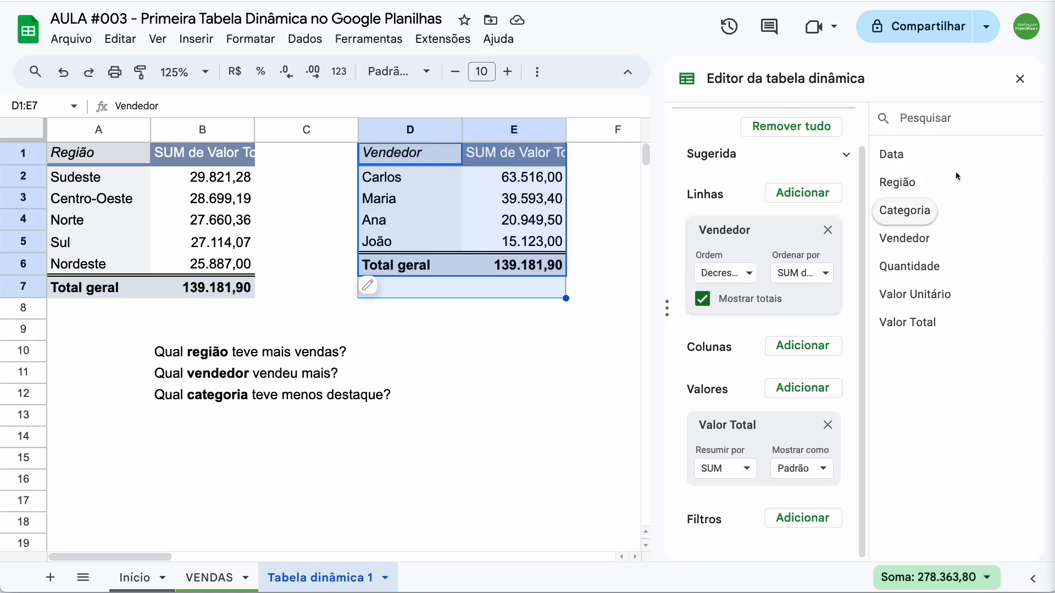
pyautogui.click(1021, 79)
pyautogui.click(708, 291)
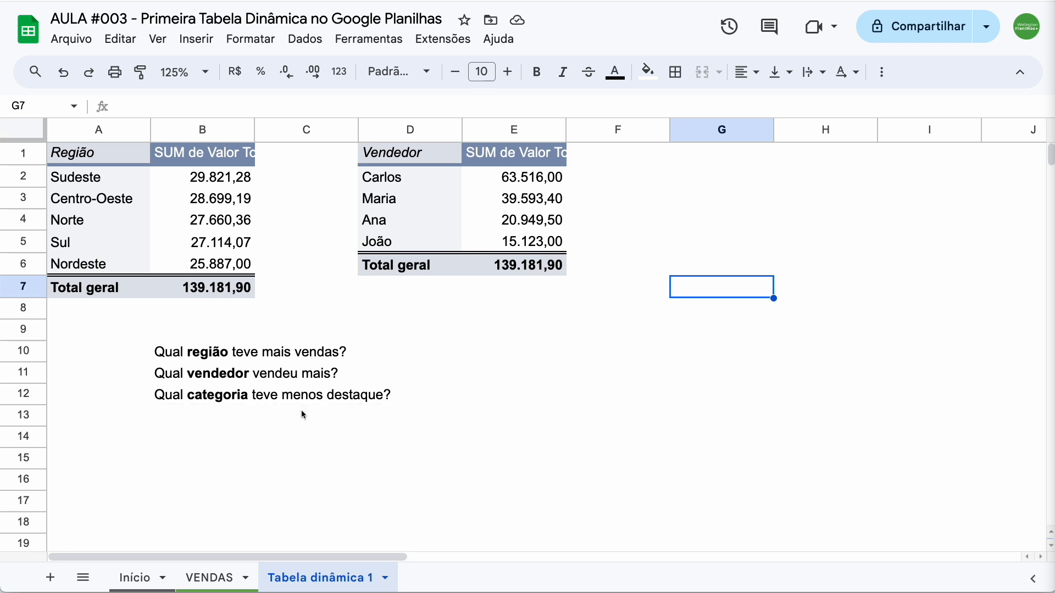
# - Copy the Vendedor pivot table in D1:E6 to G1
pyautogui.moveTo(410, 154); pyautogui.dragTo(511, 254)
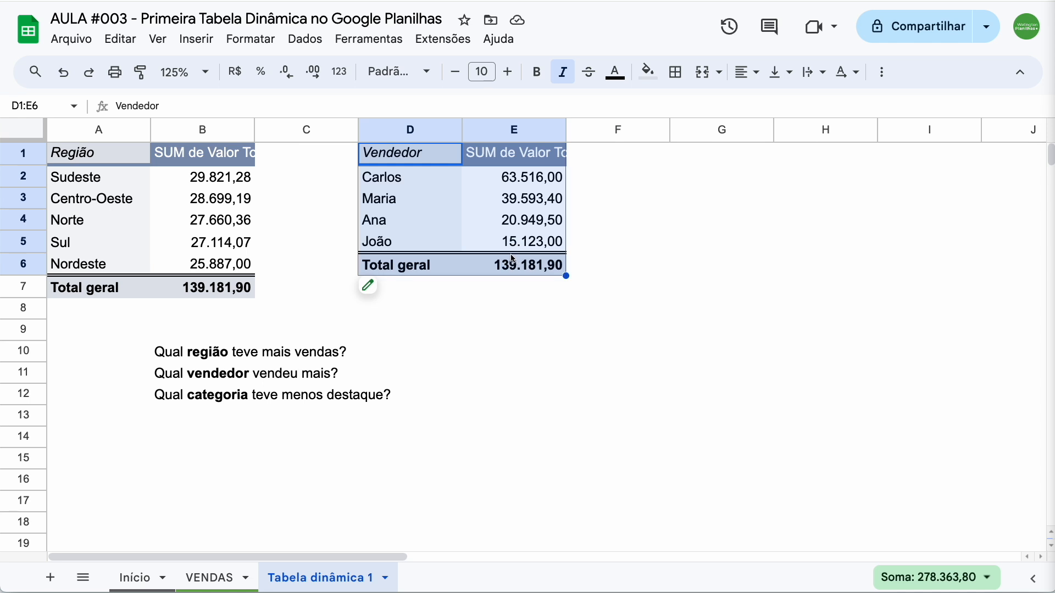
pyautogui.hotkey('ctrl', 'c')
pyautogui.click(707, 157)
pyautogui.hotkey('ctrl', 'v')
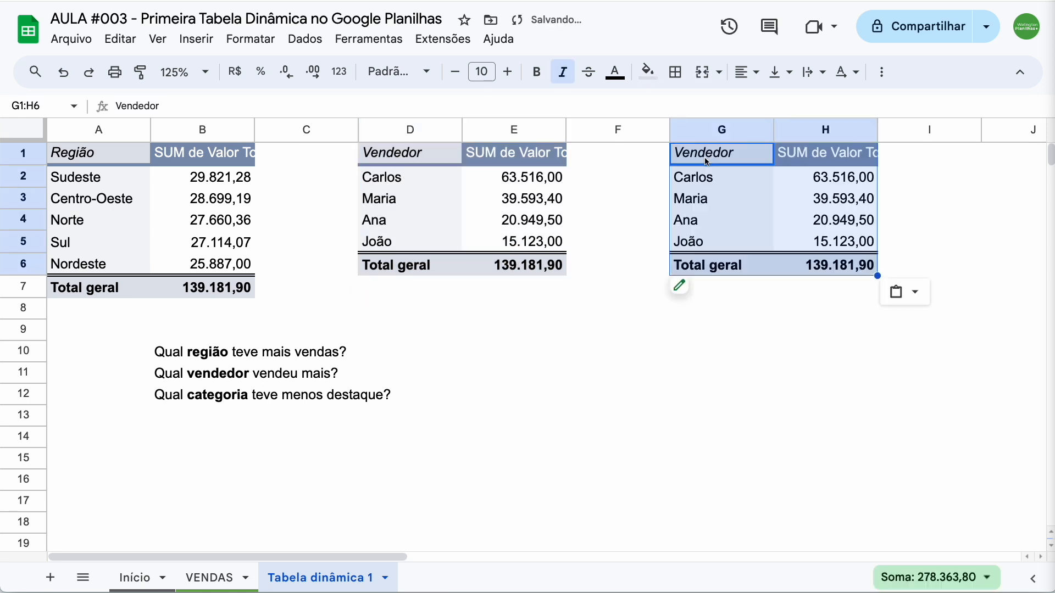
# - Replace Vendedor with Categoria in the rows of the pivot table at G1
pyautogui.click(694, 296)
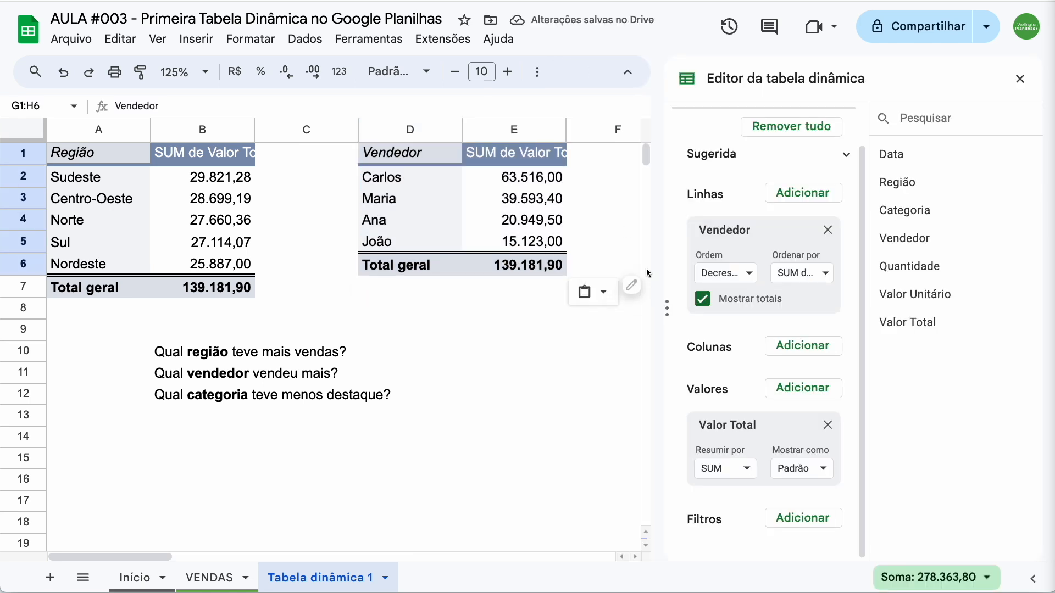
pyautogui.hscroll(5, 631, 258)
pyautogui.hscroll(2, 631, 260)
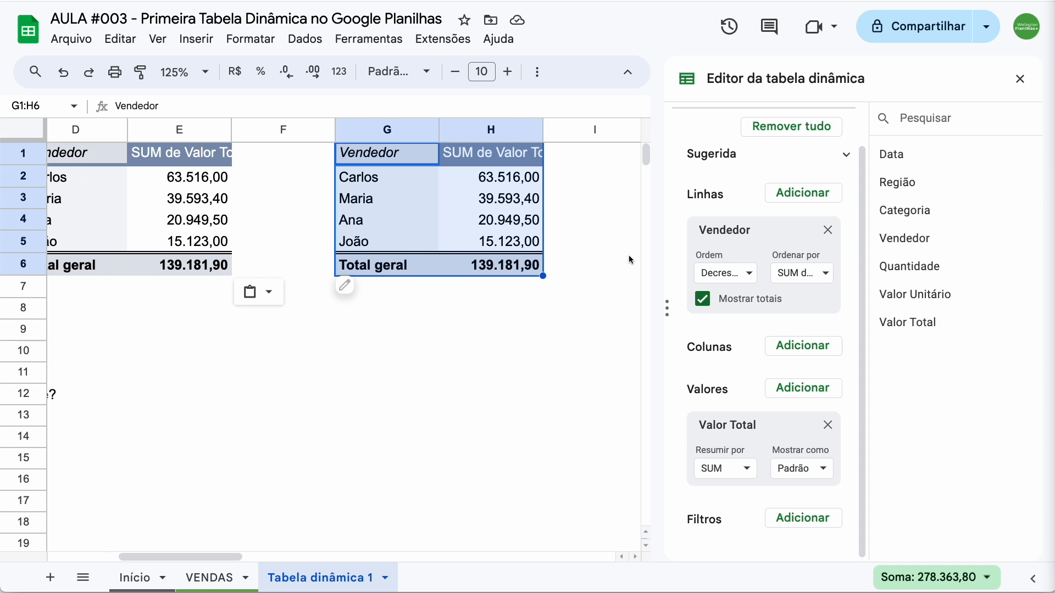
pyautogui.click(828, 229)
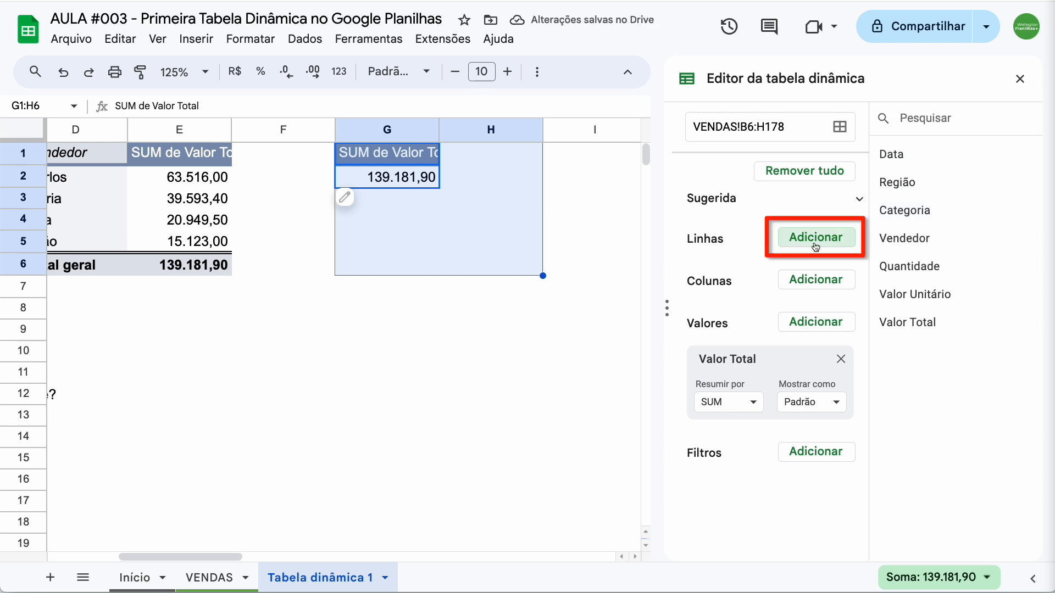
pyautogui.click(823, 242)
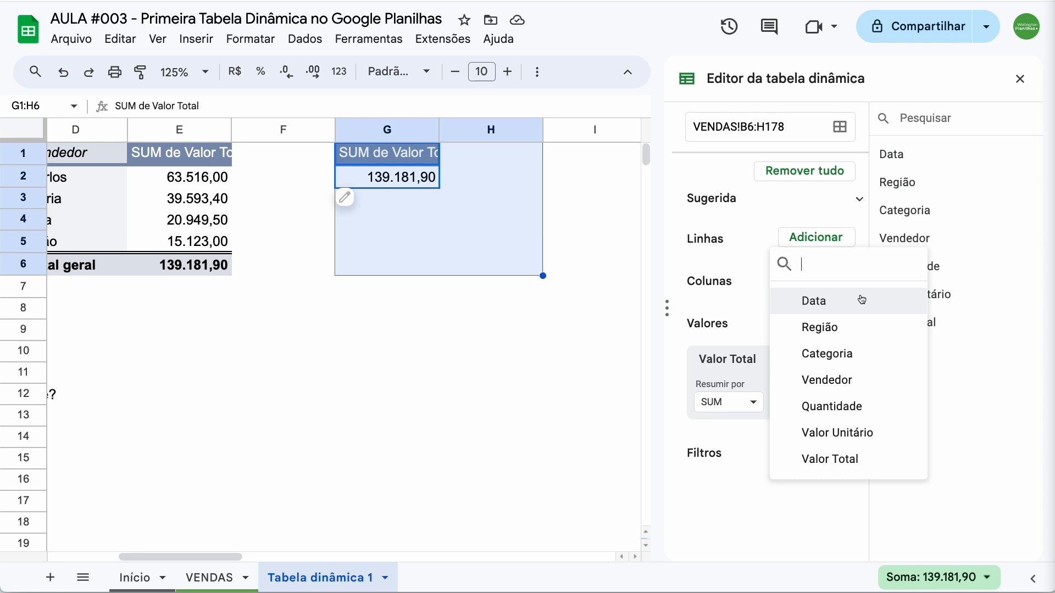
pyautogui.click(860, 358)
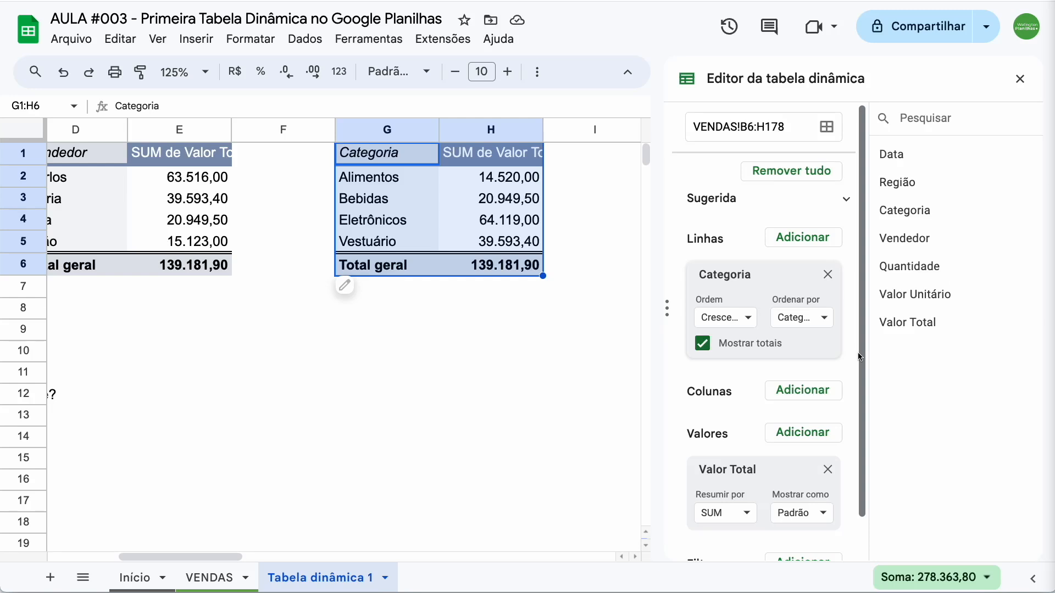
# - Sort the Categoria rows by SUM de Valor Total in ascending order and close the pivot table editor
pyautogui.click(813, 317)
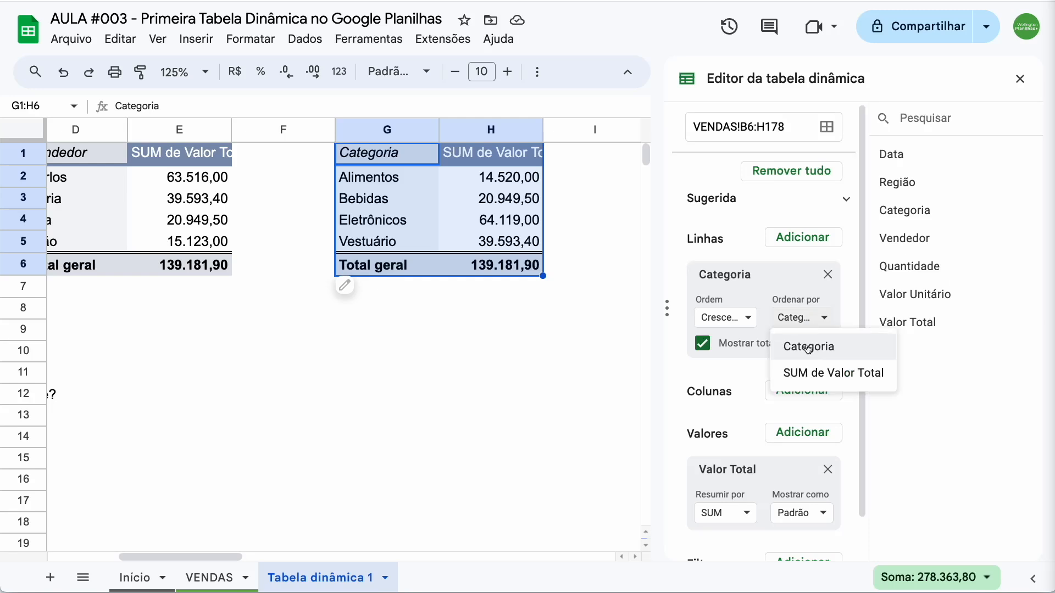
pyautogui.click(824, 374)
pyautogui.click(738, 324)
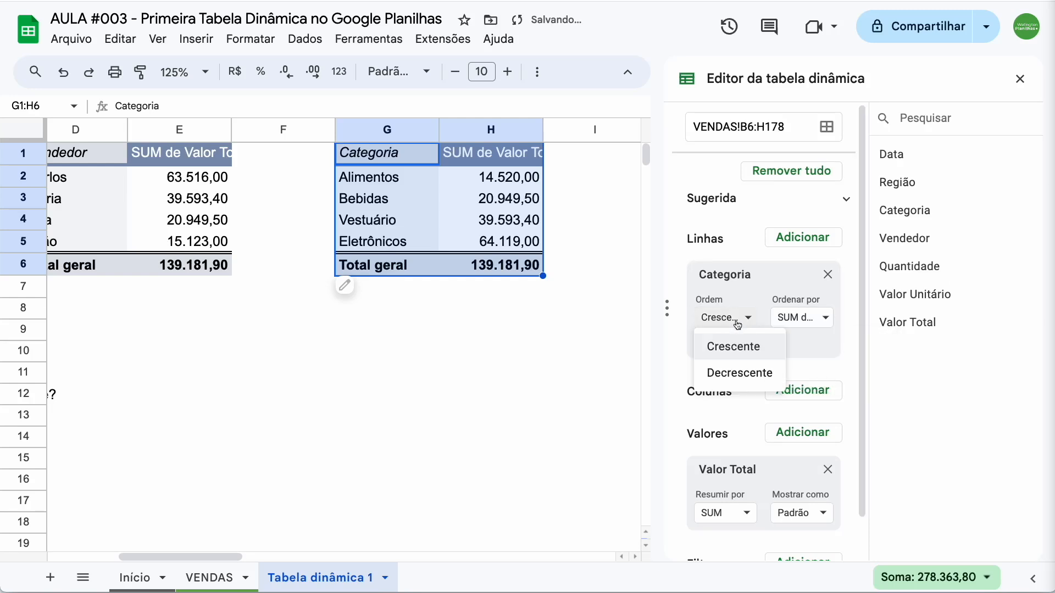
pyautogui.click(732, 348)
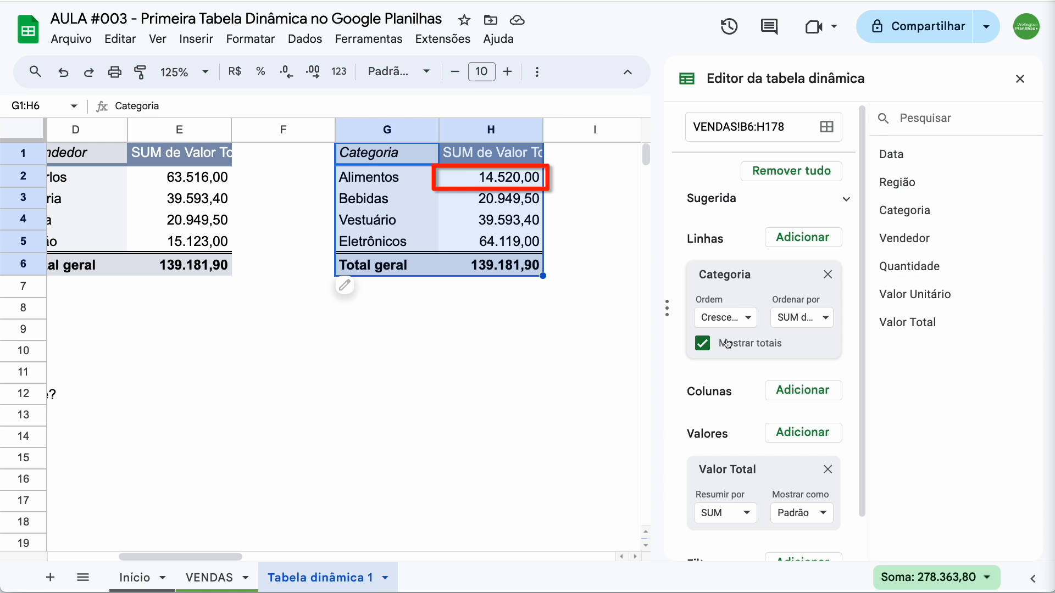
pyautogui.click(1022, 82)
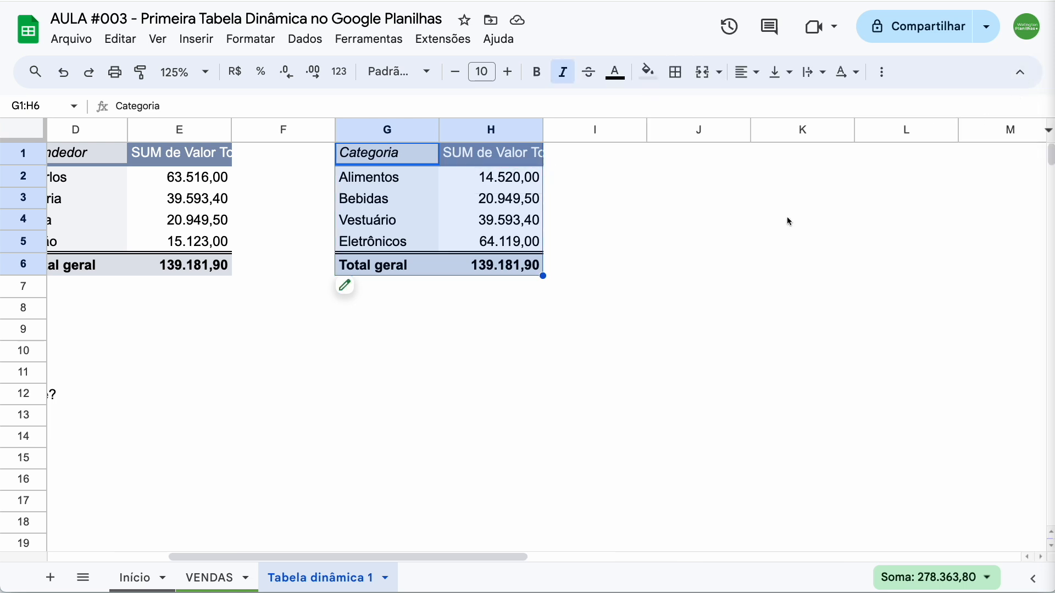
pyautogui.hscroll(-5, 787, 216)
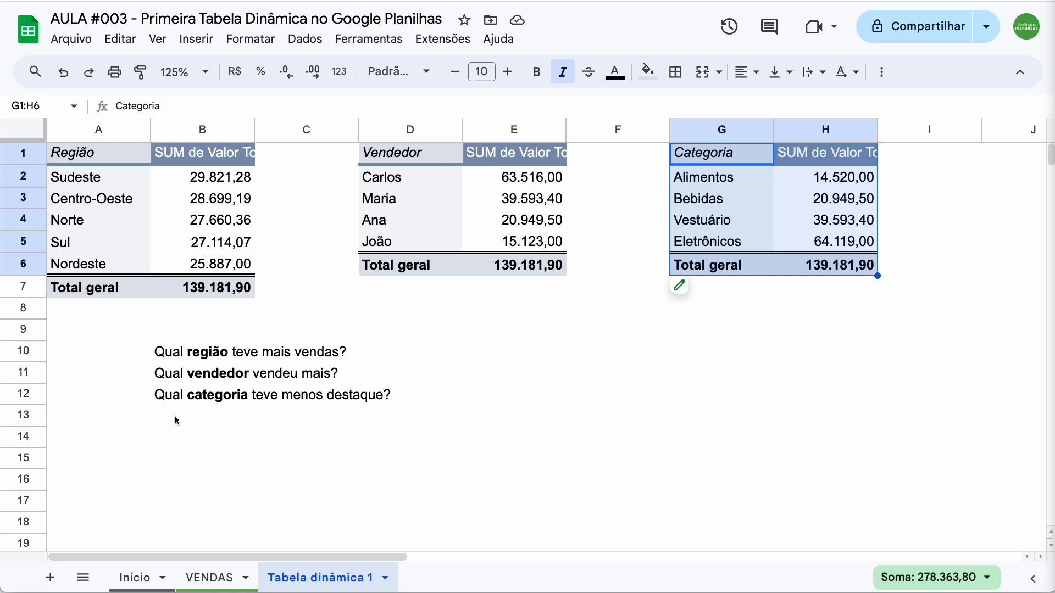
pyautogui.click(177, 421)
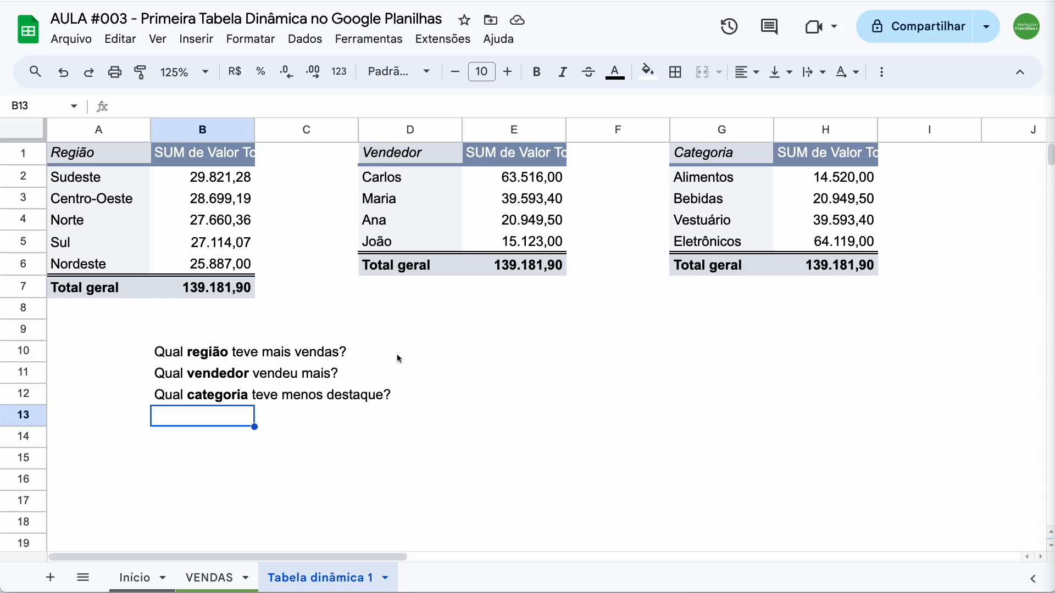
# - Review the source sales data on the VENDAS sheet and return to the Tabela dinâmica 1 sheet
pyautogui.click(214, 577)
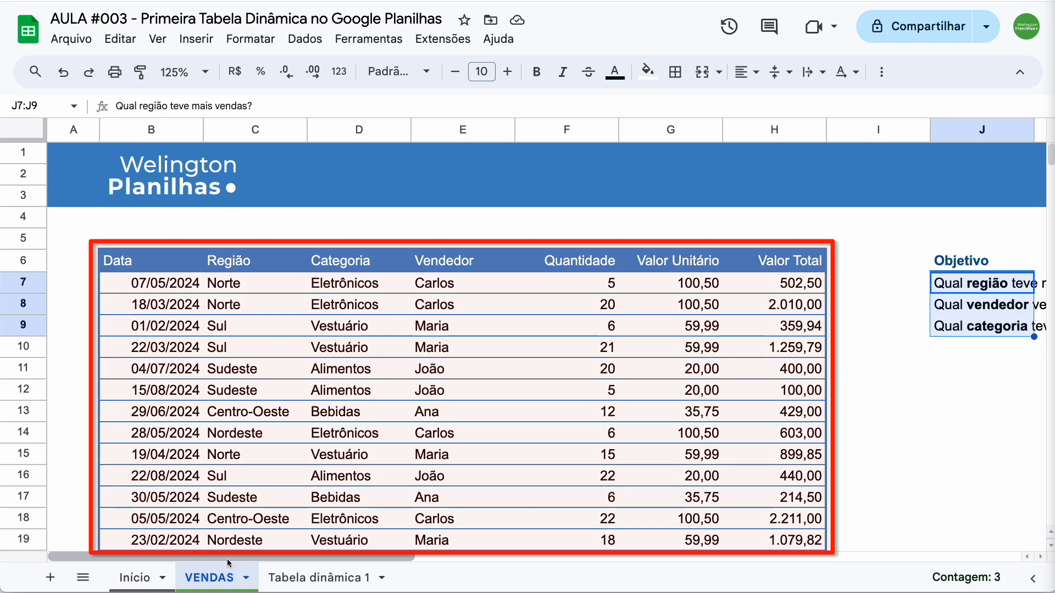
pyautogui.click(300, 576)
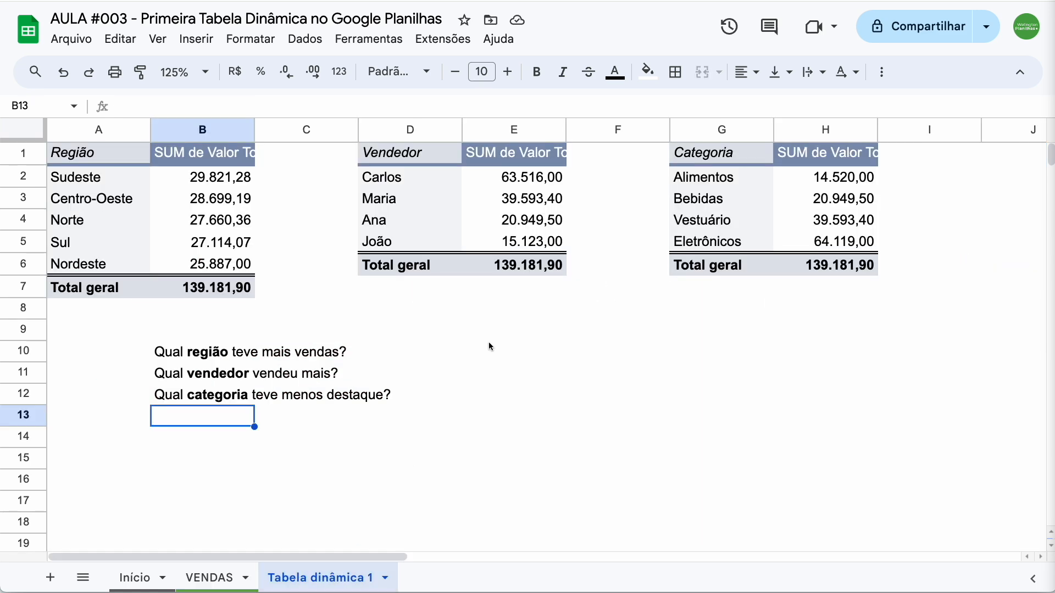